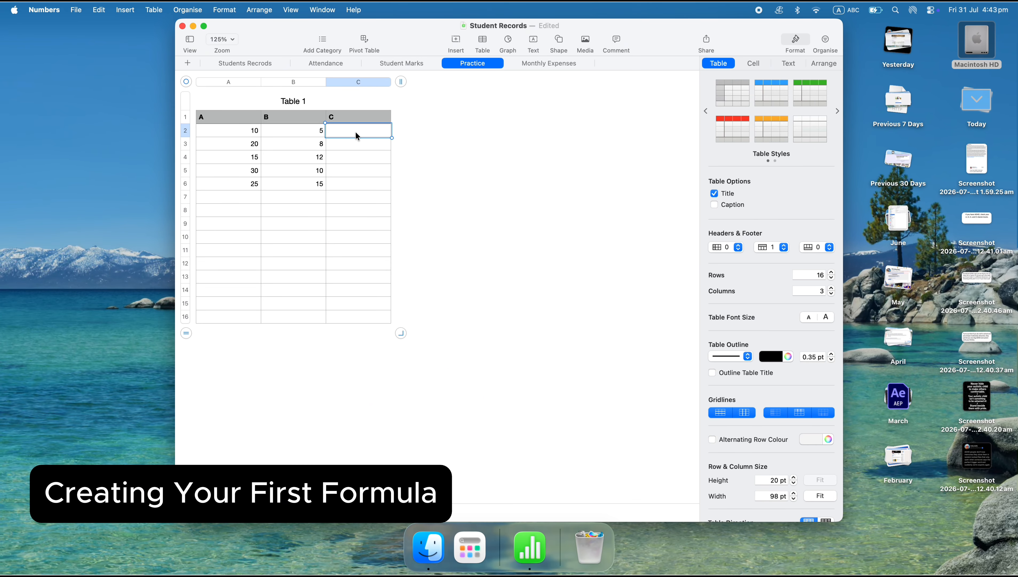
- Enter the formula =10+5 in cell C2
text(=)
text(1)
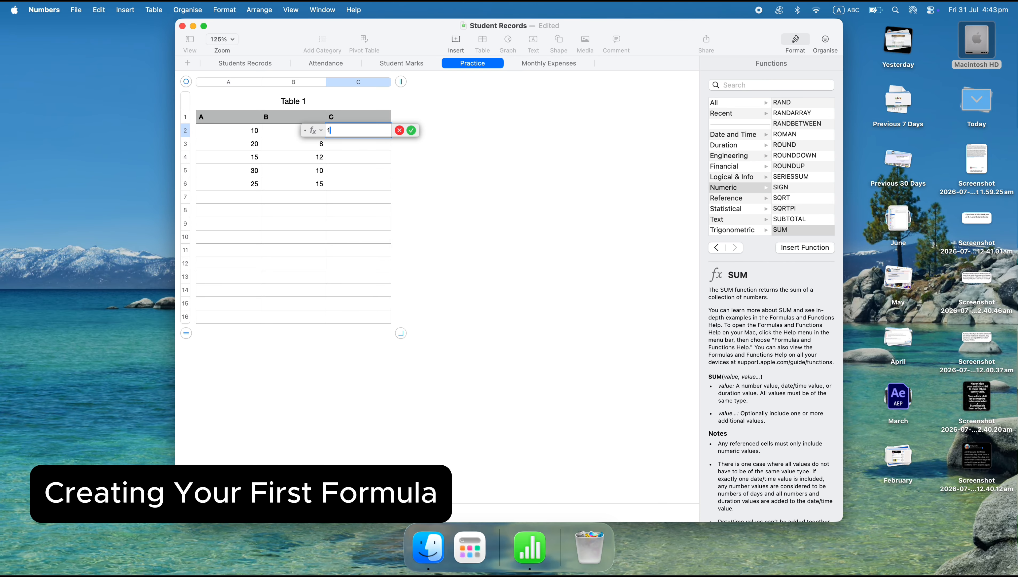
text(0+5)
key(Return)
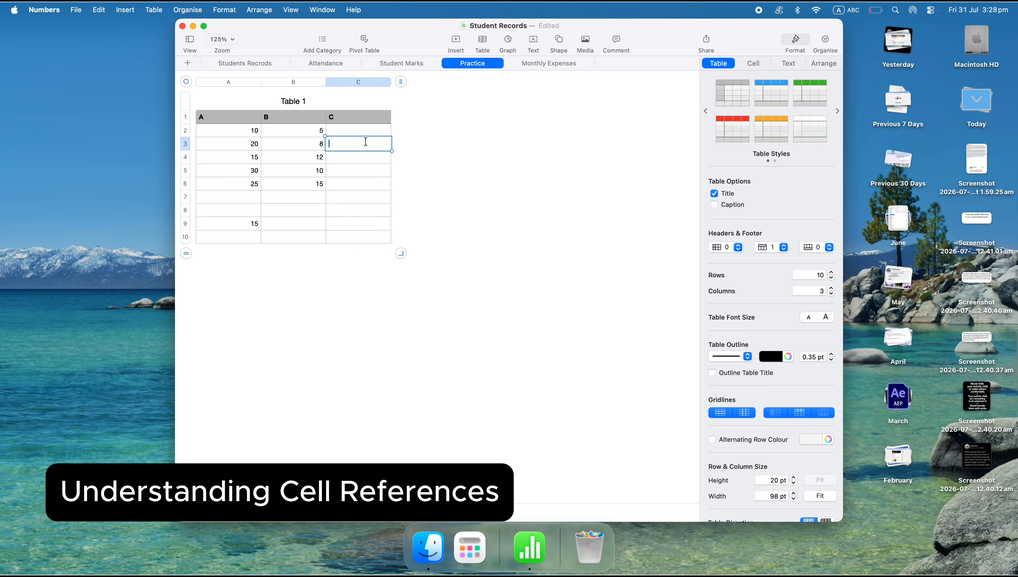
- Enter a formula in cell C3 that adds the cell references B2 and B3
text(=)
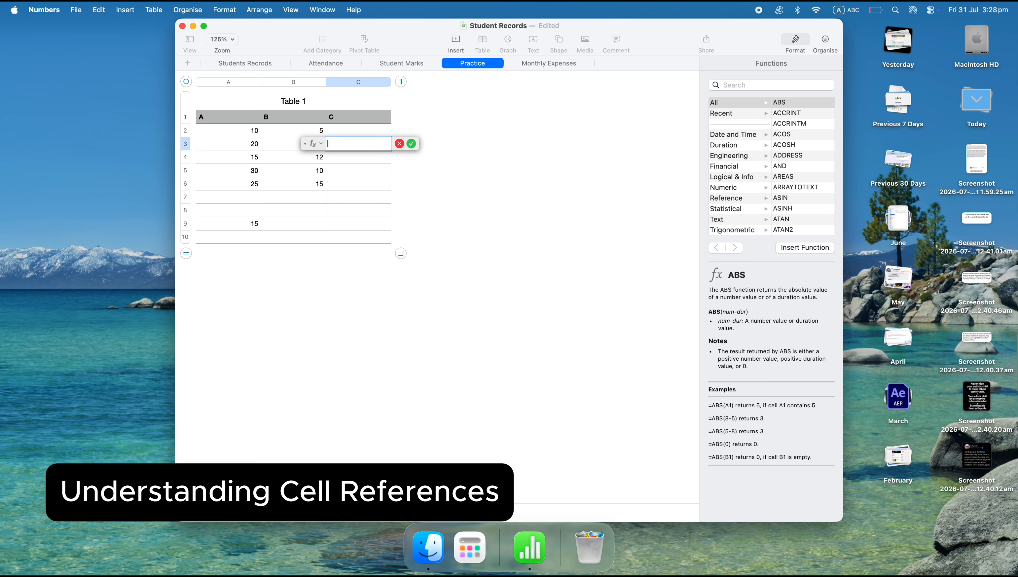
text(B2)
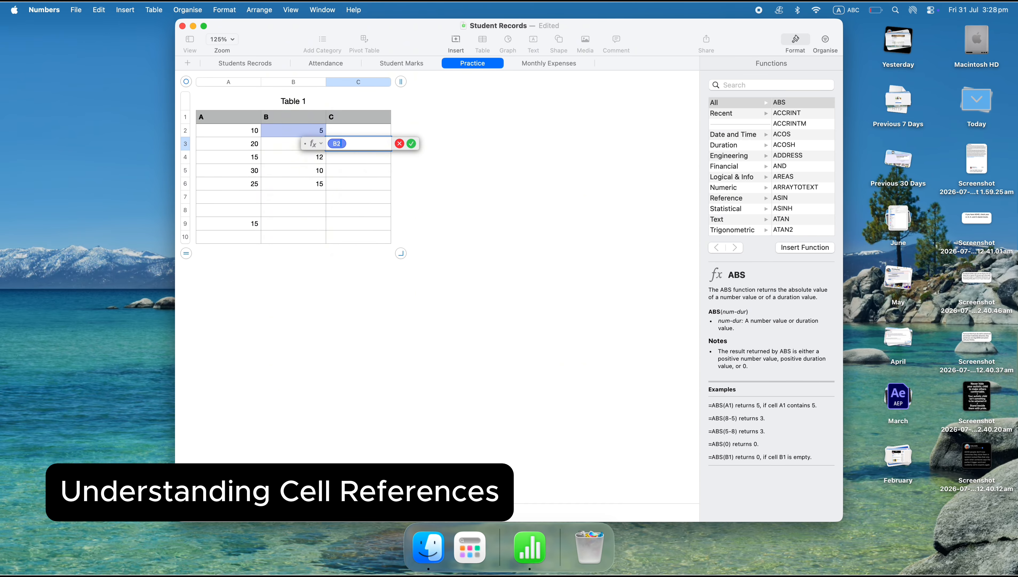
text(+b3)
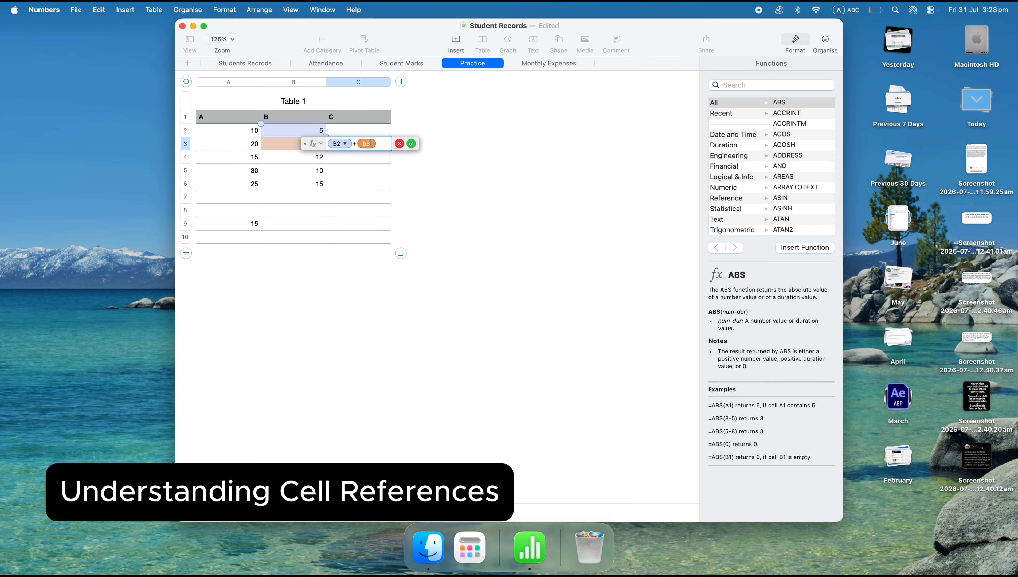
key(BackSpace)
key(Caps_Lock)
text(B3)
click(411, 144)
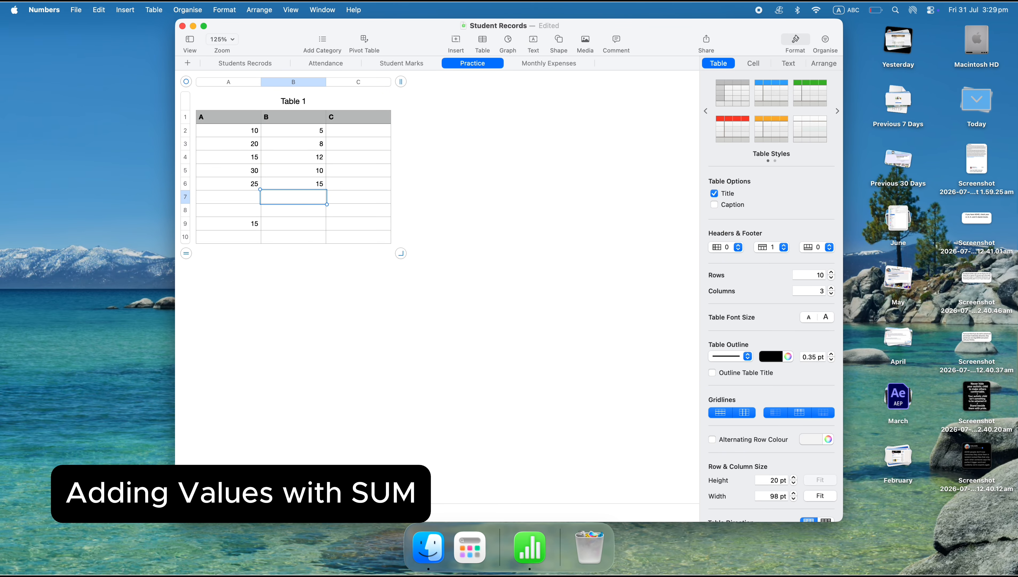
- Enter the formula =SUM(B2:B6) in cell B7
text(=S)
text(UM)
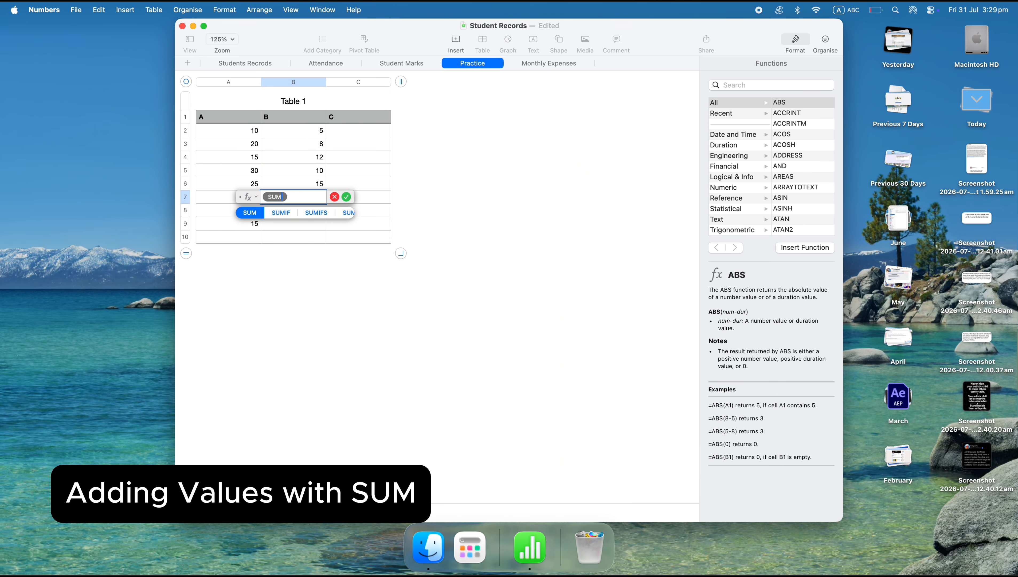
key(Return)
text(B2)
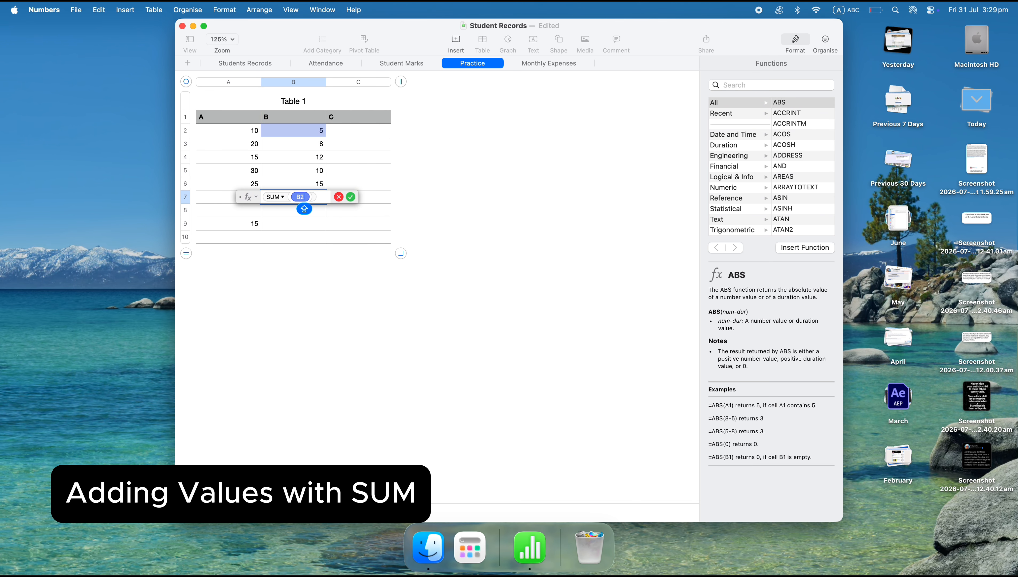
text(:B6)
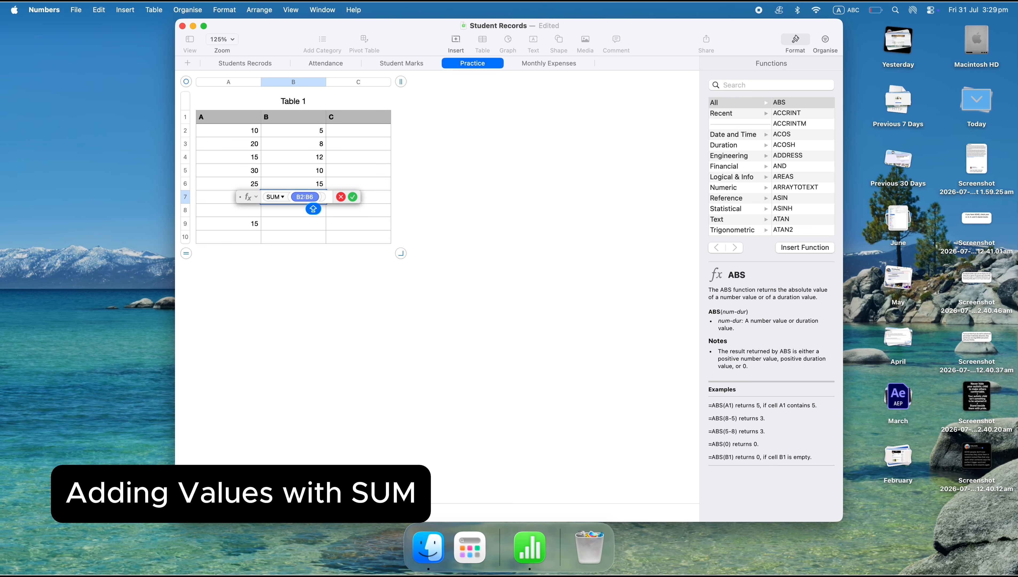
key(Return)
- Clear the SUM formula from cell B7 and insert the automatic Sum for the column B values instead
click(322, 199)
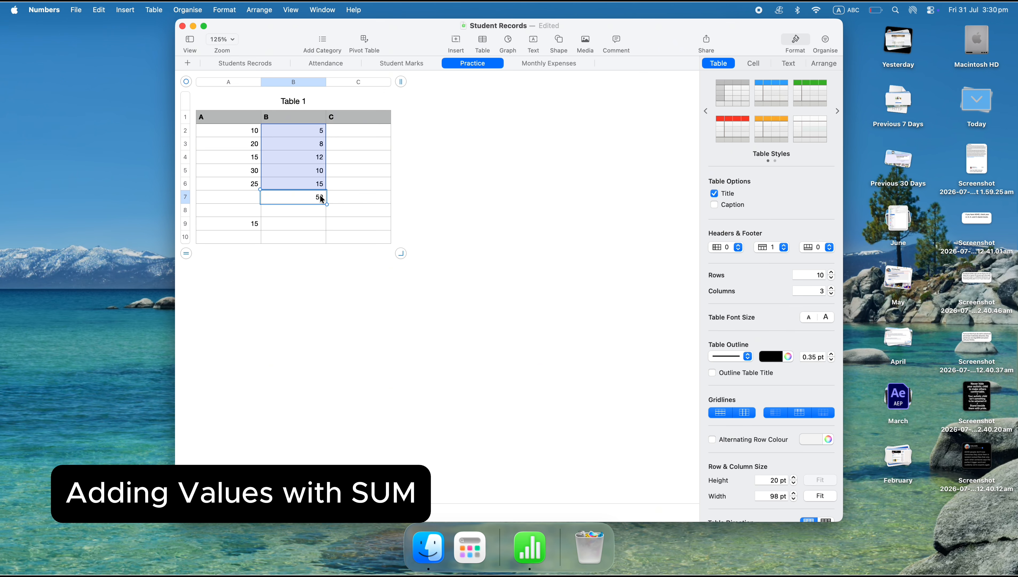
key(Delete)
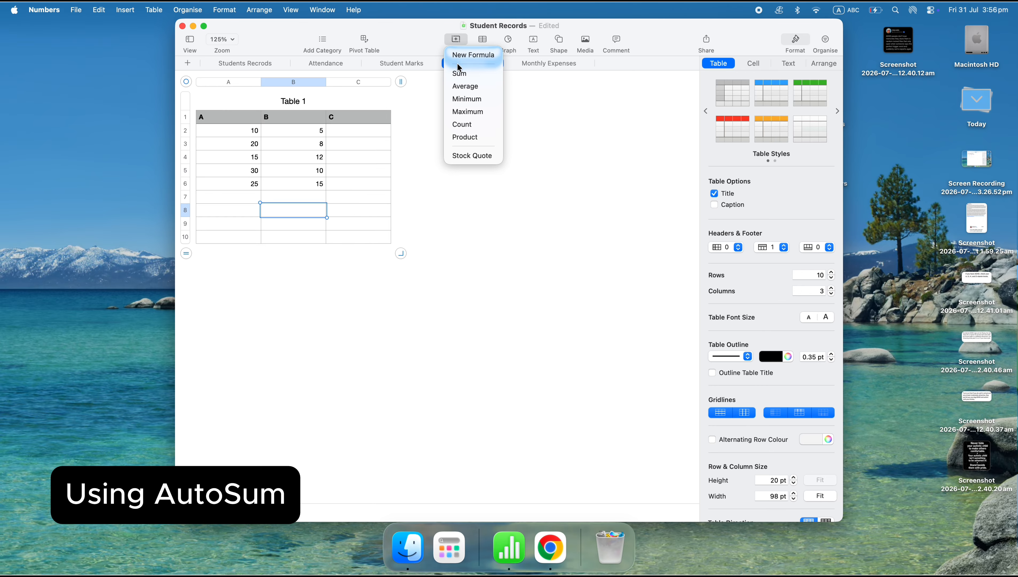
click(460, 73)
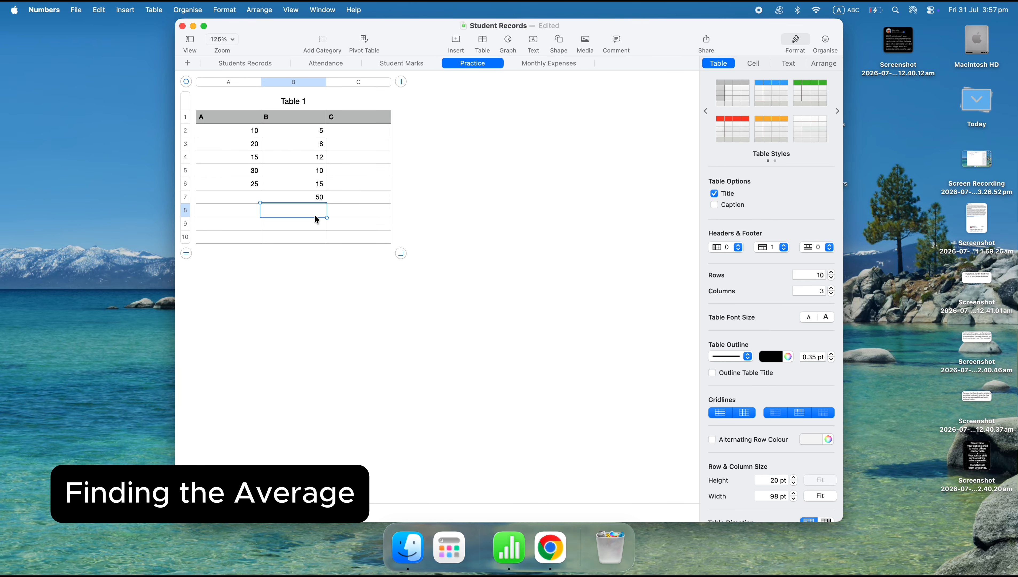
- Enter the formula =AVERAGE(B2:B6) in cell B8
text(=AVE)
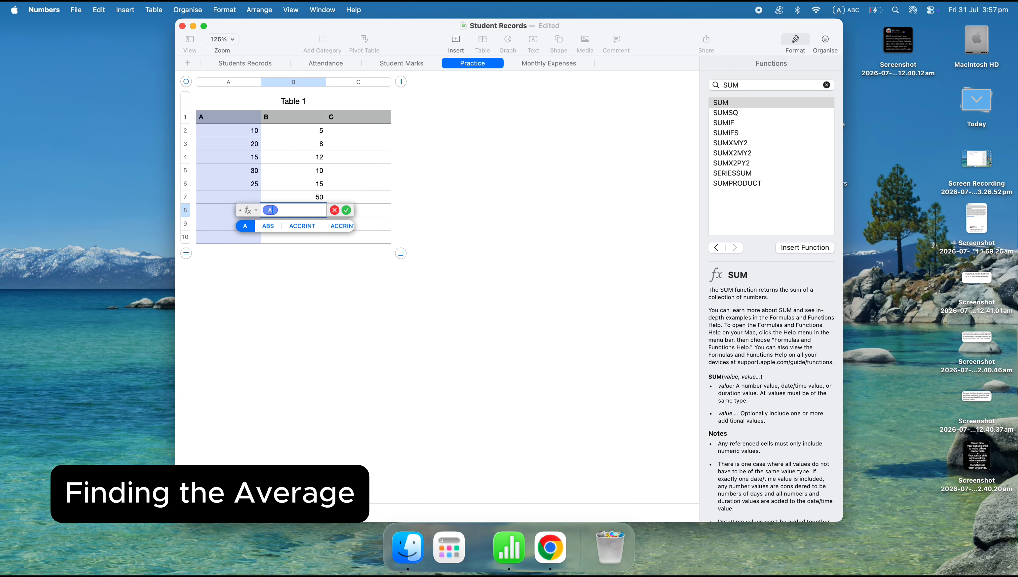
text(RAGE)
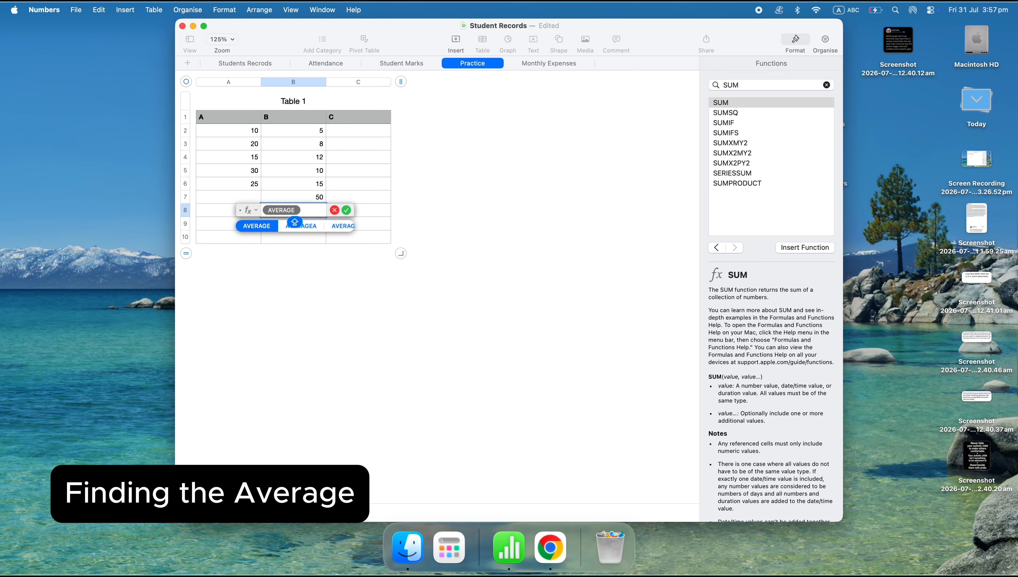
key(Return)
key(Caps_Lock)
text(B2:)
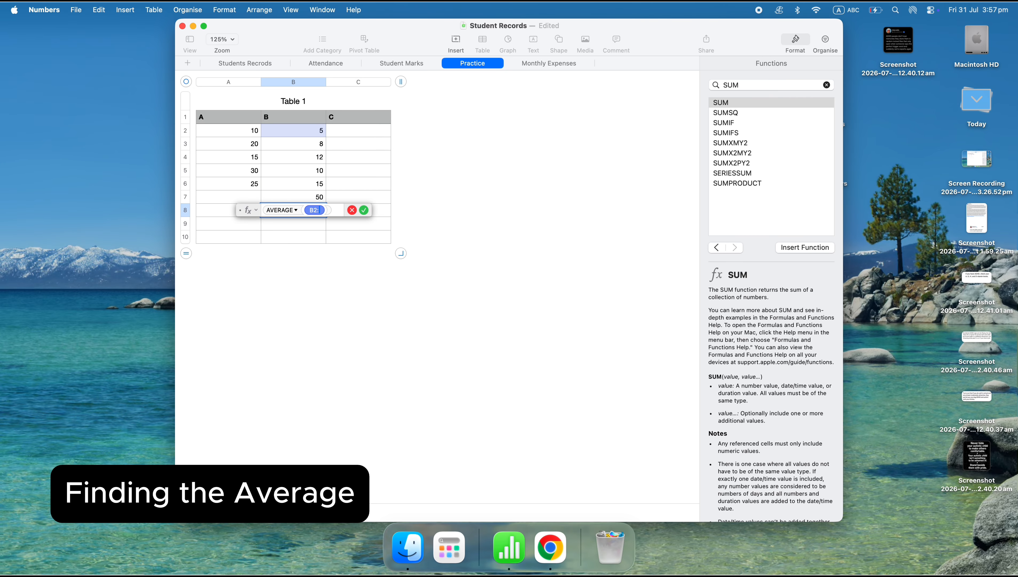
text(B6)
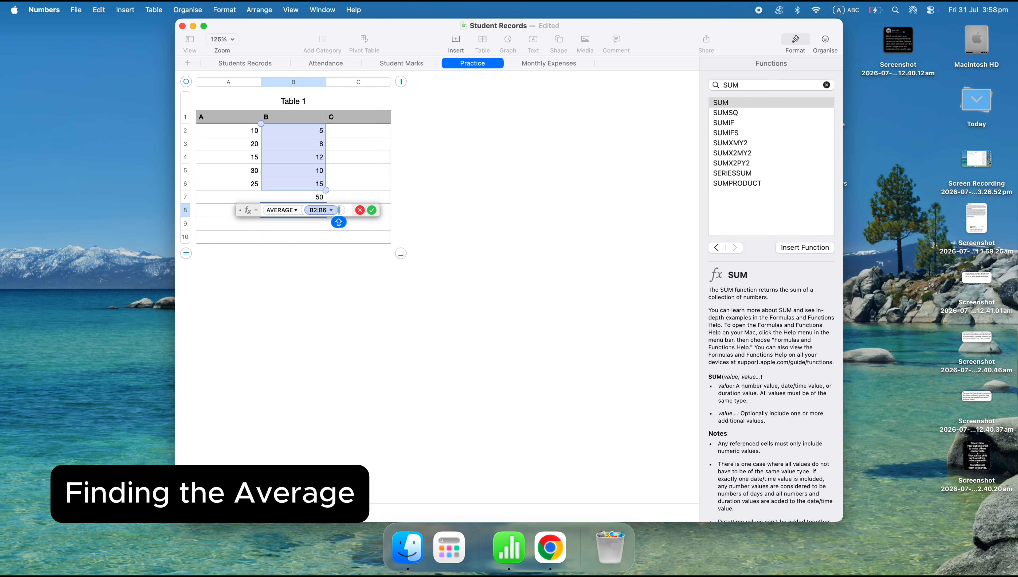
key(Return)
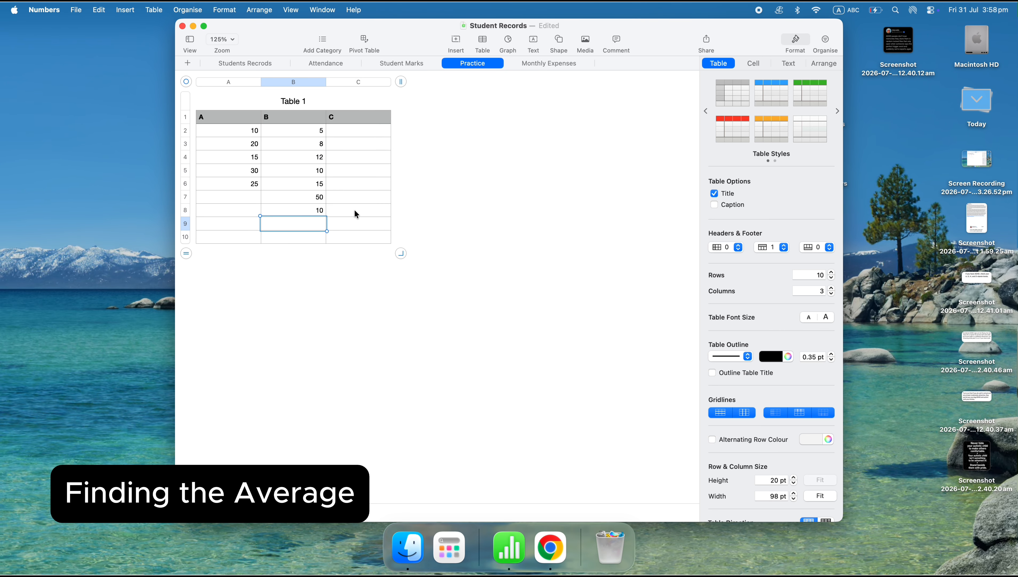
click(319, 211)
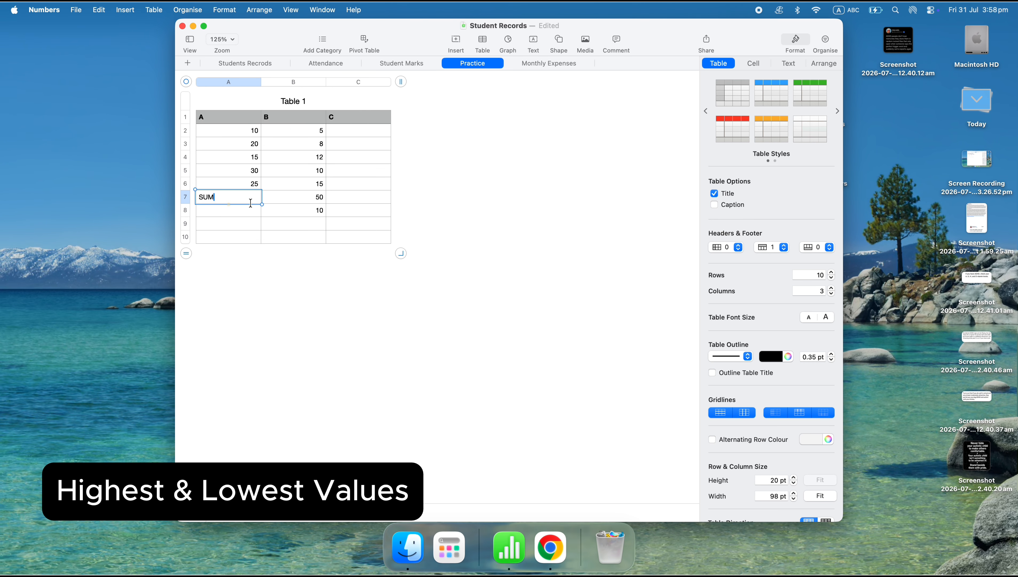
- Label cells A8, A9 and A10 as AVERAGE, HIGHEST and LOWEST
text(AVERAGE)
key(Return)
text(HIBHF)
key(BackSpace)
key(BackSpace)
key(BackSpace)
text(GHEST)
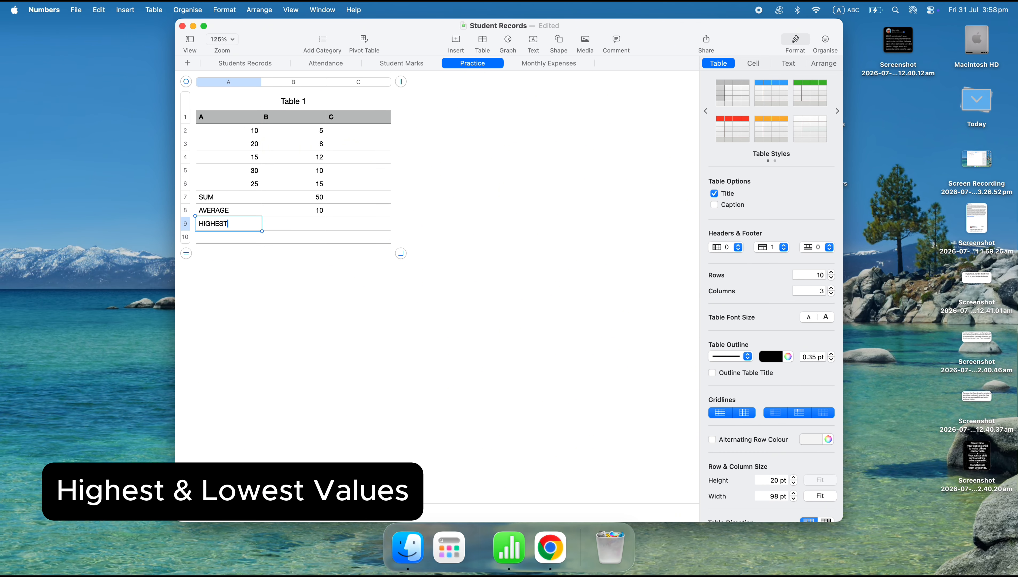
key(Return)
text(LOWEST)
key(Return)
key(Return)
- Enter the formula =MAX(B2:B6) in cell B9 beside the HIGHEST label
click(293, 224)
text(=)
key(Caps_Lock)
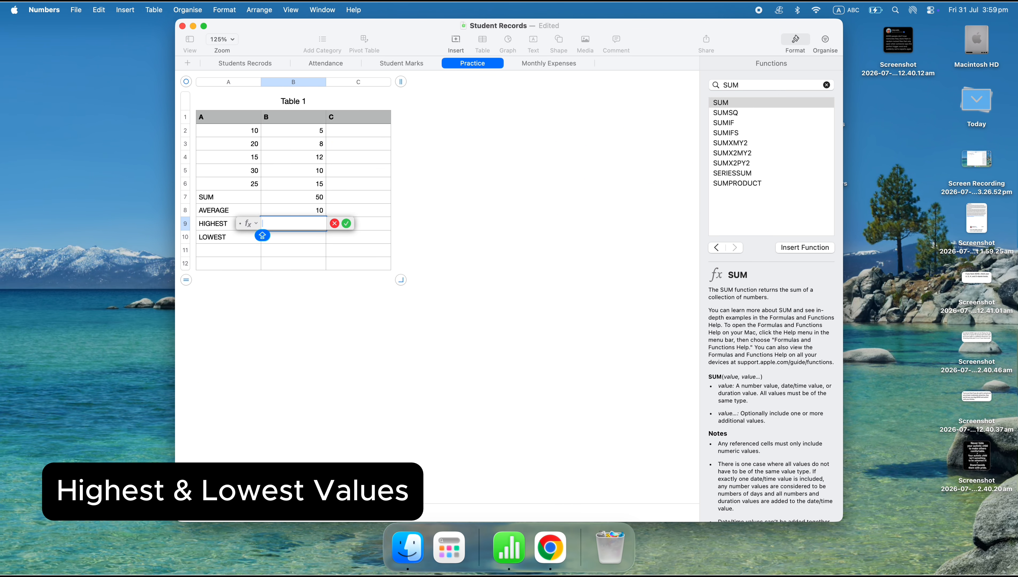
text(MAX(B2:)
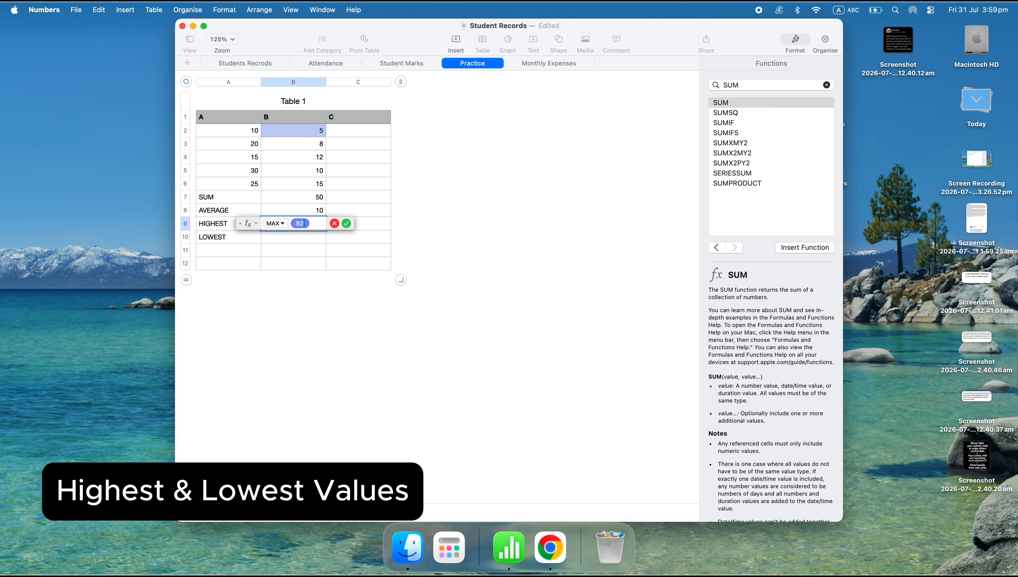
text(B6)
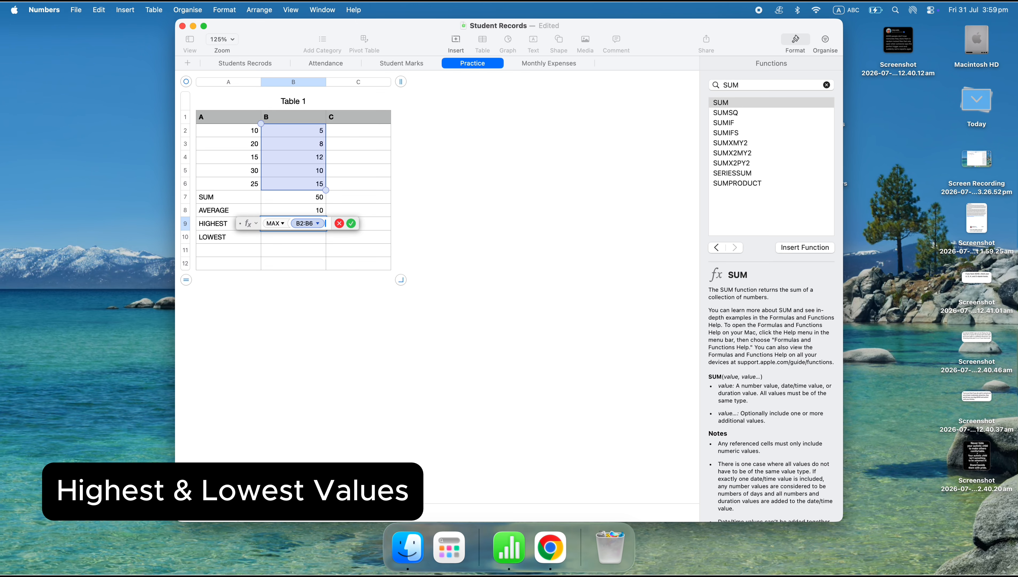
key(Return)
- Enter the formula =MIN(B2:B6) in cell B10 beside the LOWEST label
text(=)
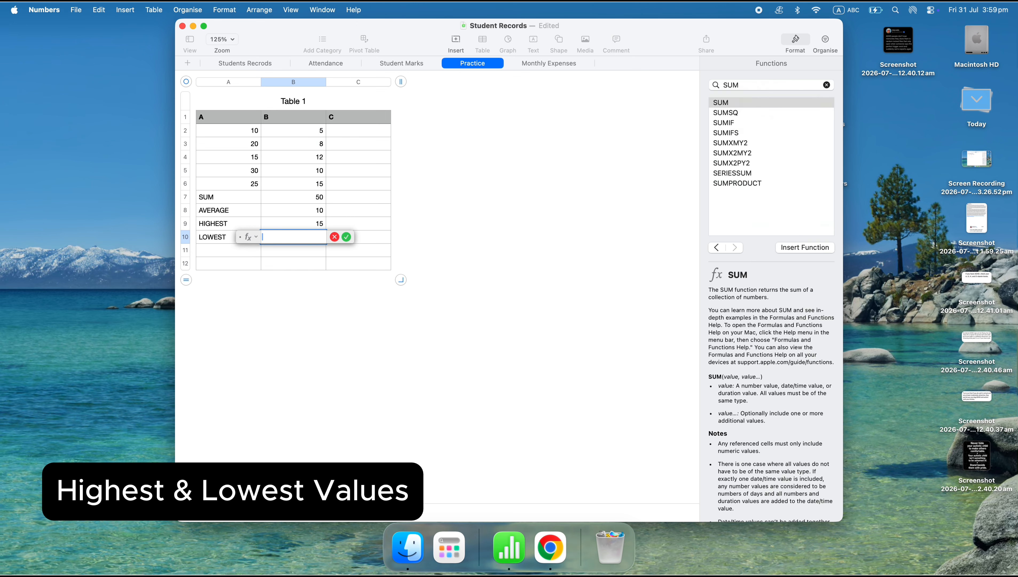
text(MIN)
text((B2)
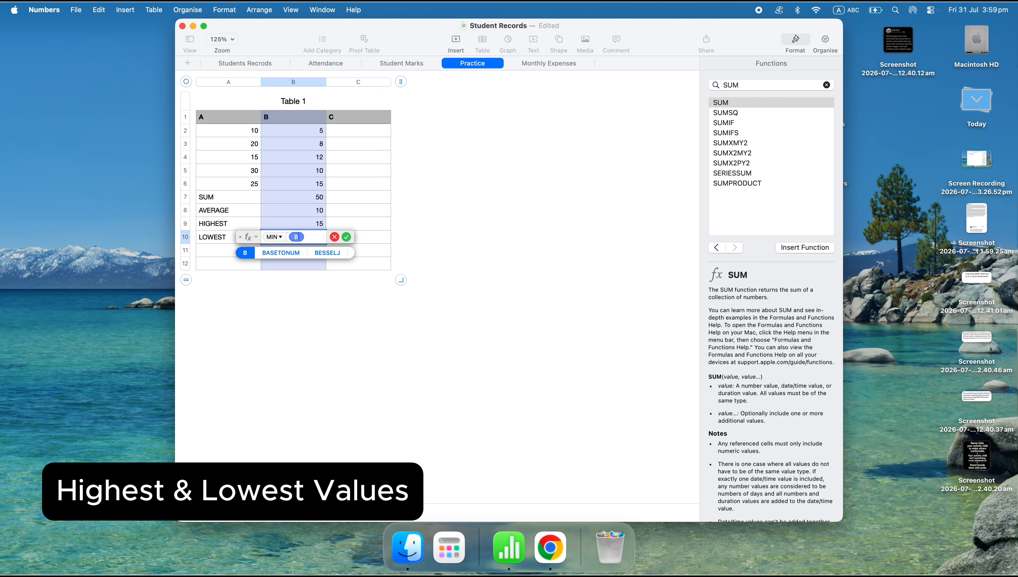
text(:B6)
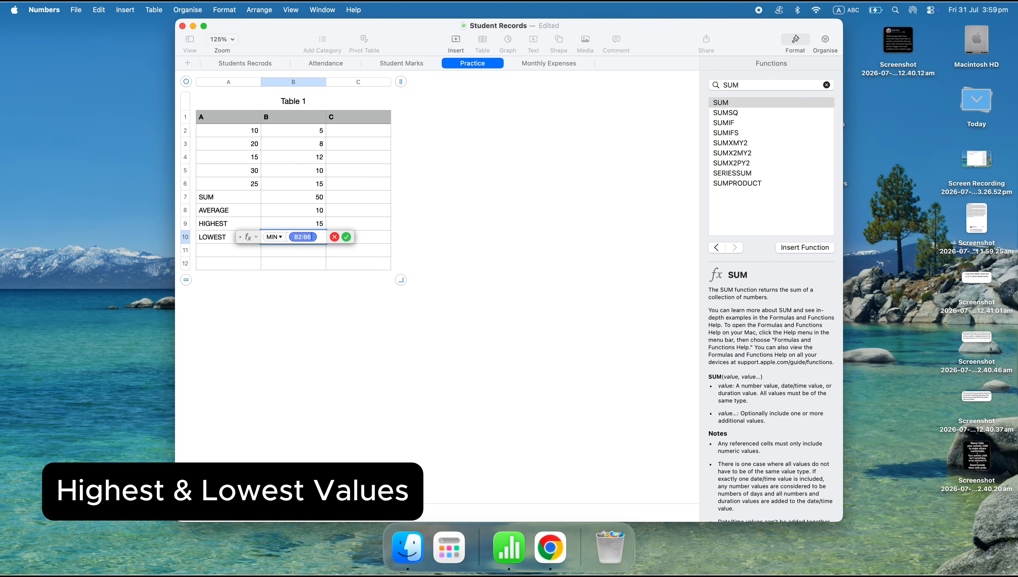
key(Return)
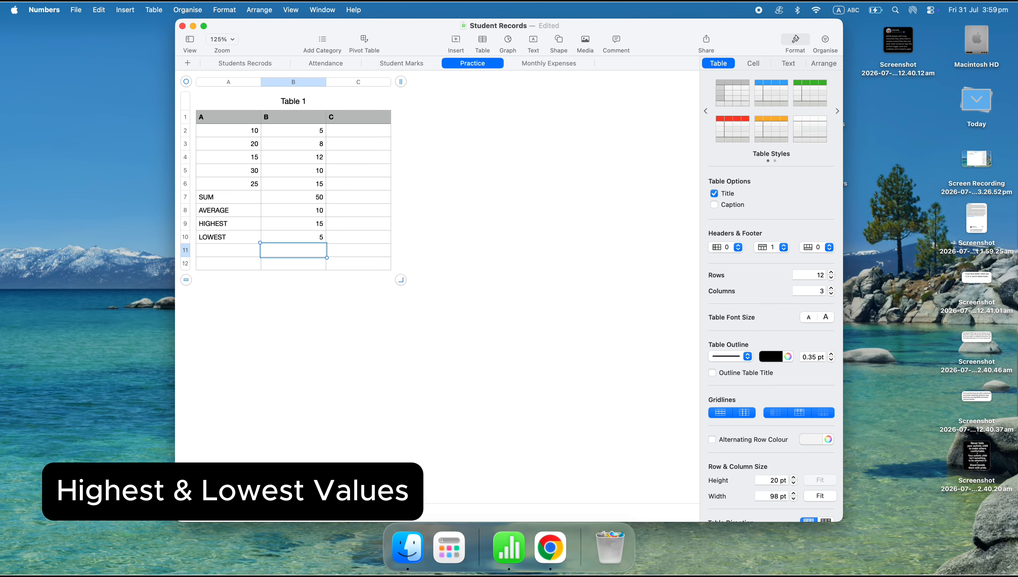
- Label cell A11 as COUNT and enter the formula =COUNT(B2:B6) in cell B11
text(COUNT)
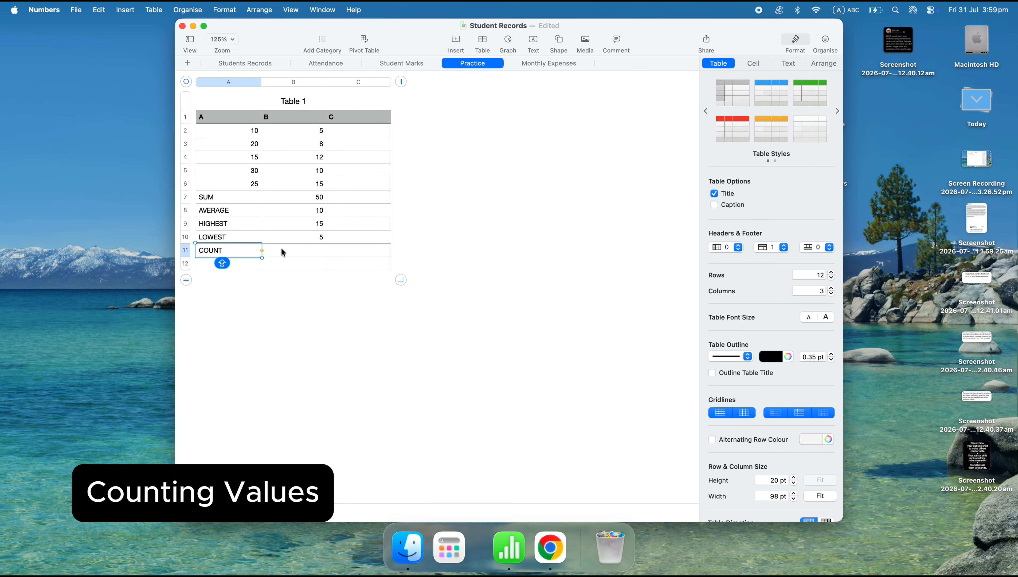
click(298, 251)
text(=COUNT)
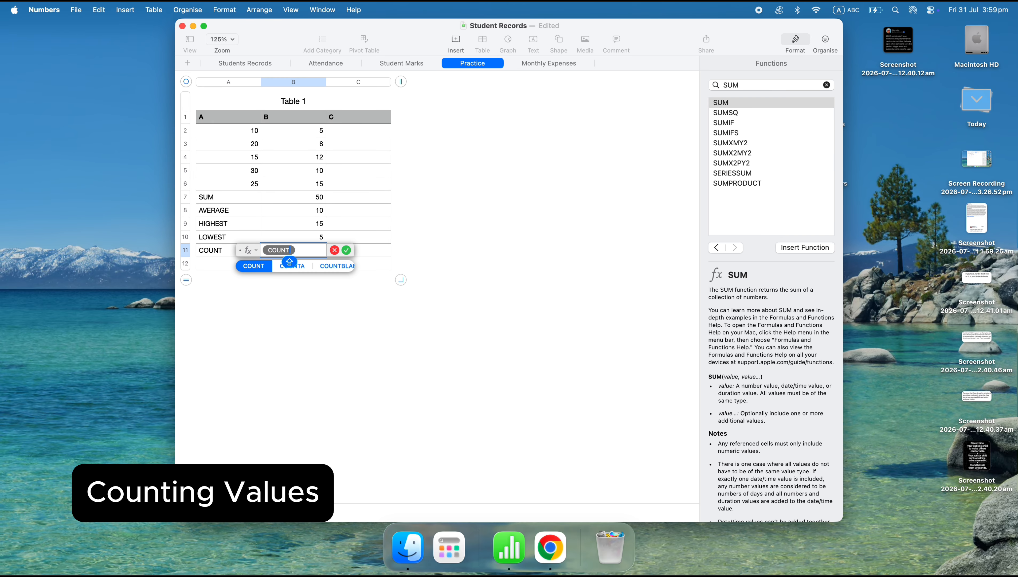
key(Return)
text(B2:)
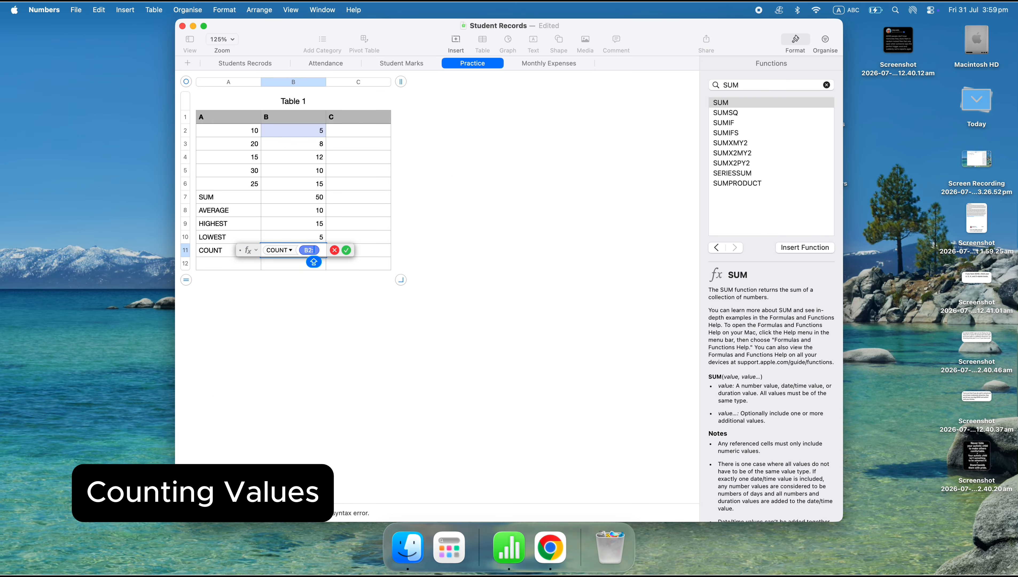
text(B6)
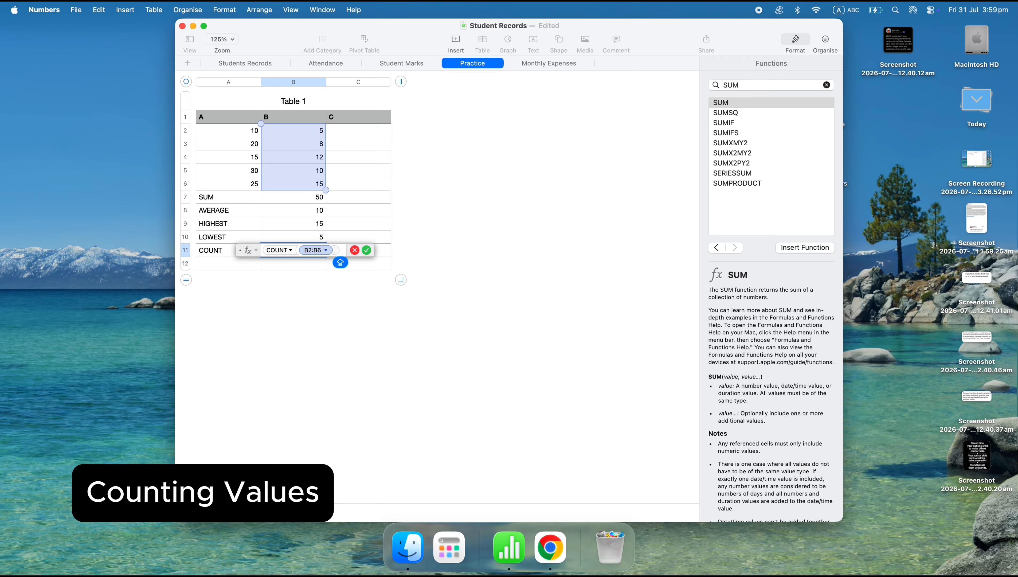
key(Return)
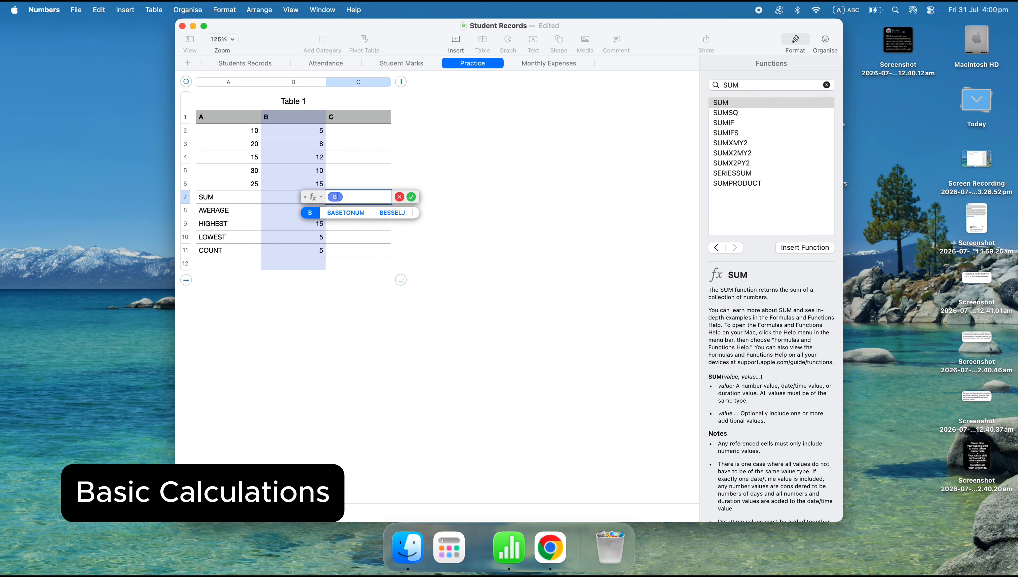
- Enter =B2+B3+B4+B5+B6 in cell C7 and multiply B2 by B3 in cell C12 of the PRODUCT row
text(2+B3+B4+B5+B6)
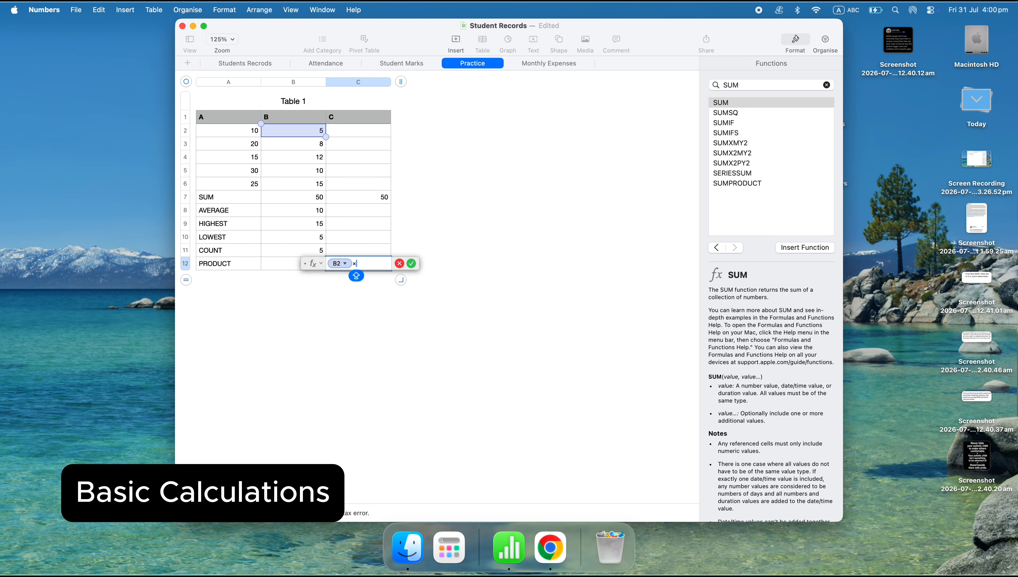
text(B3)
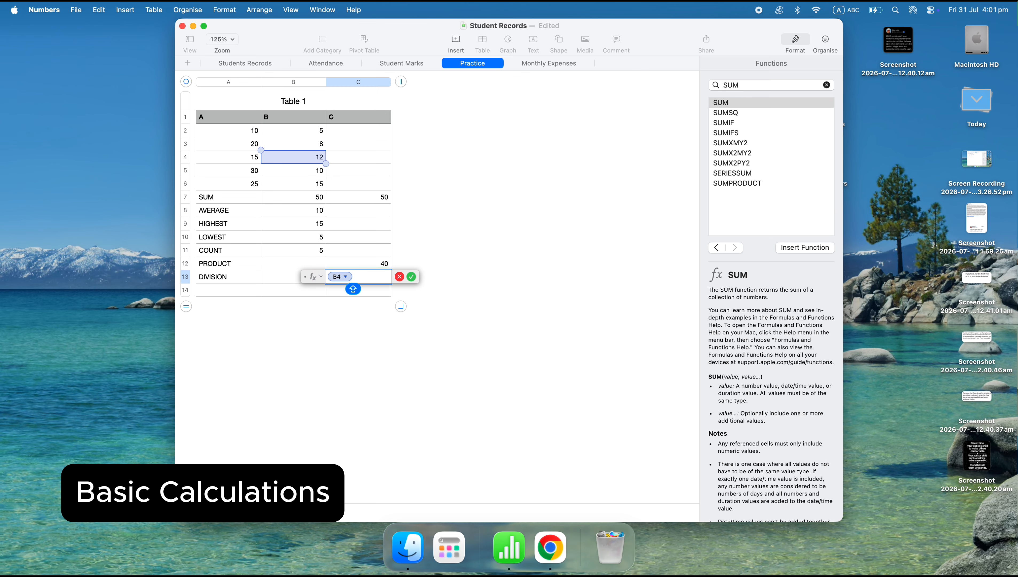
- Divide B4 by B5 with the formula =B4/B5 in cell C13 of the DIVISION row
text(/B)
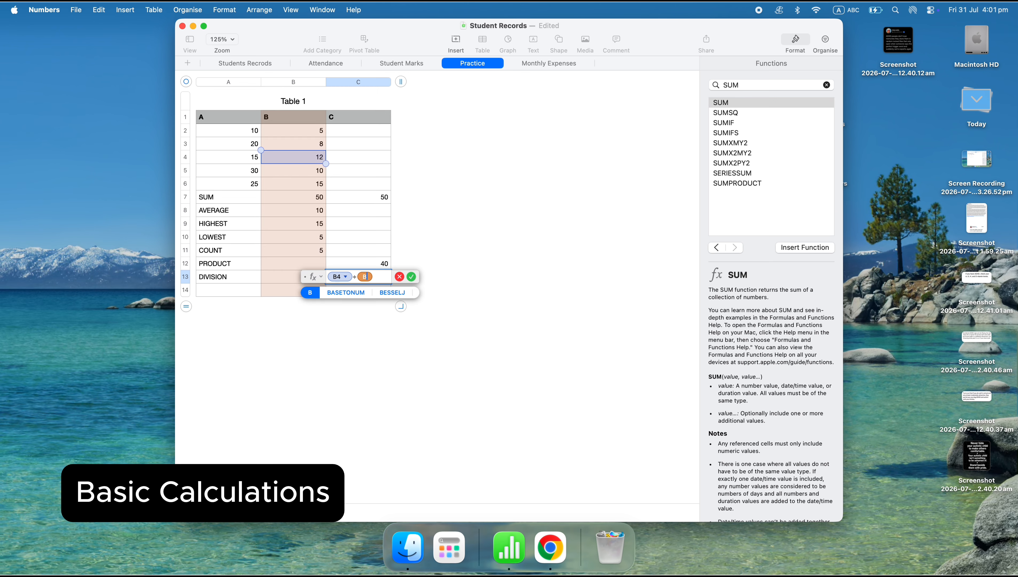
text(5)
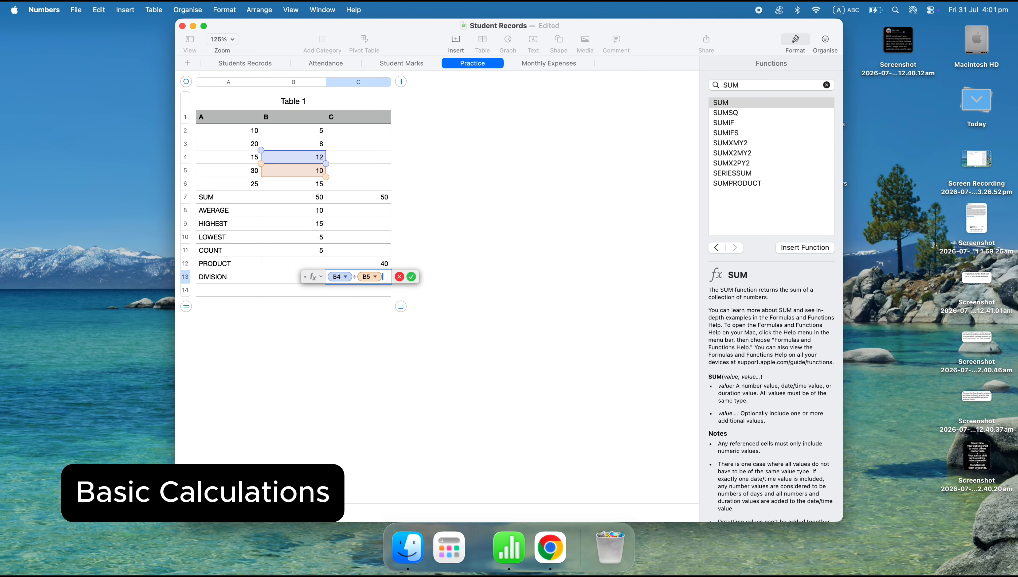
key(Return)
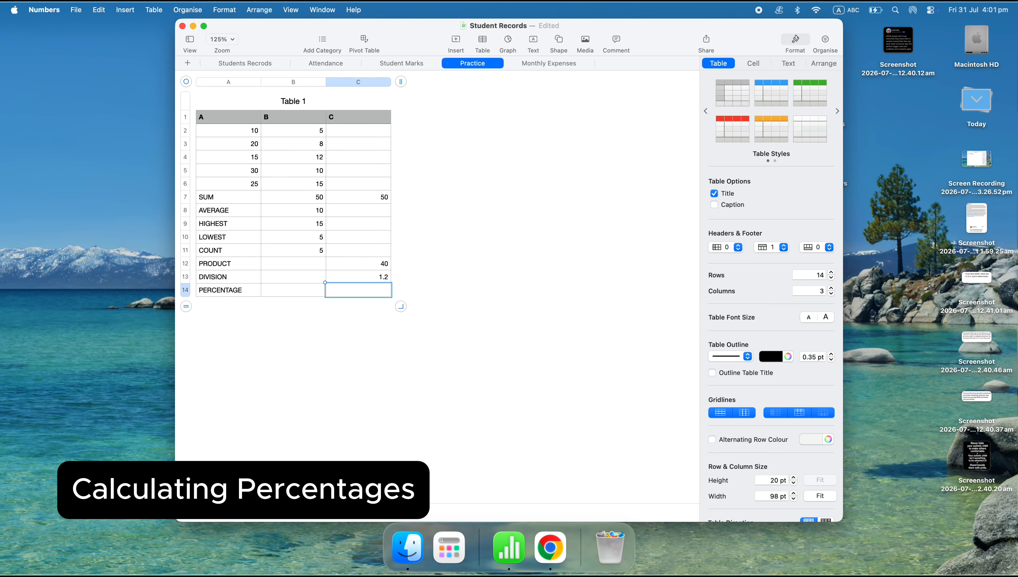
- Enter the formula =B2*(1-C2) in cell C14 of the PERCENTAGE row
text(=B)
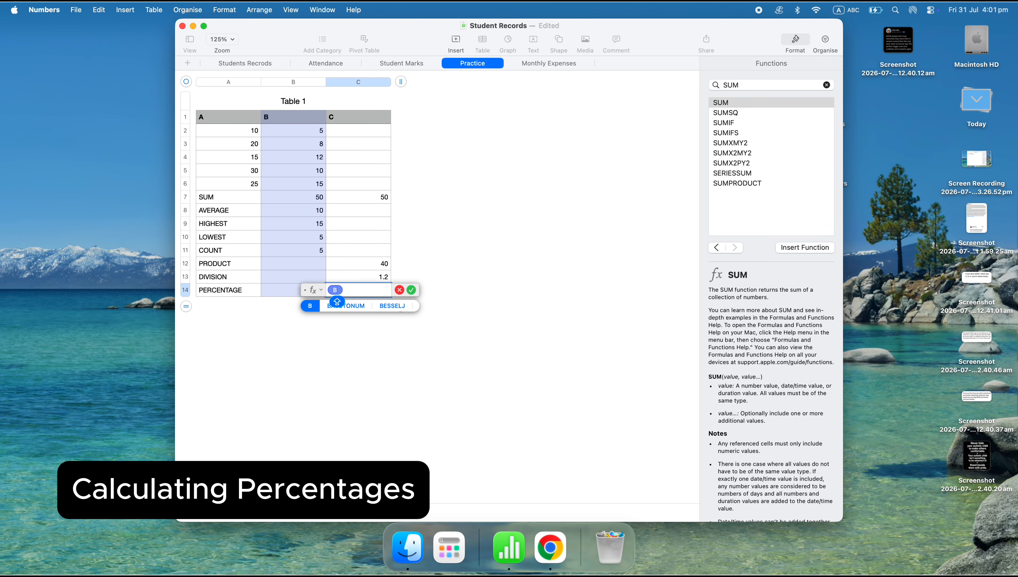
text(2)
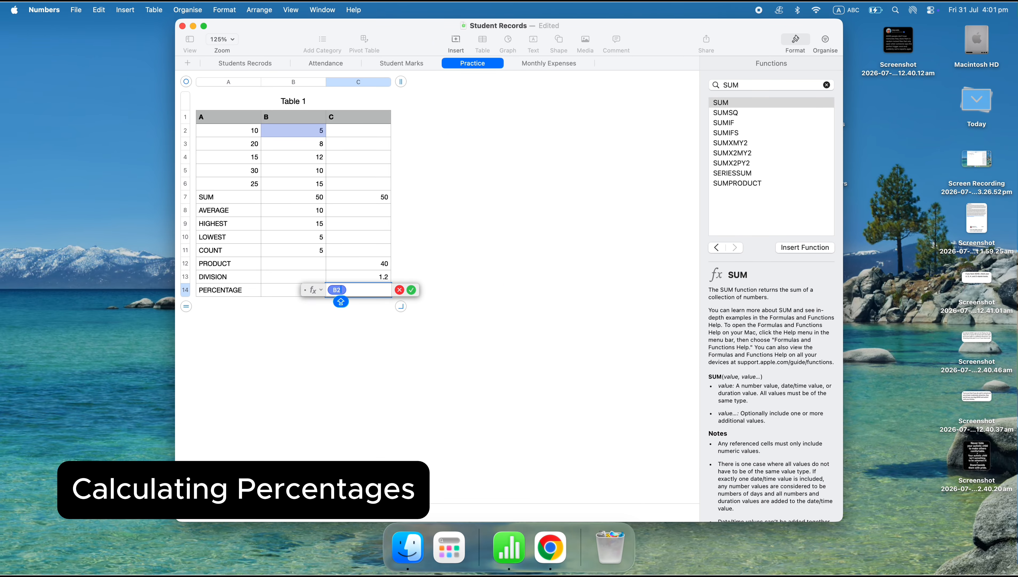
text(*()
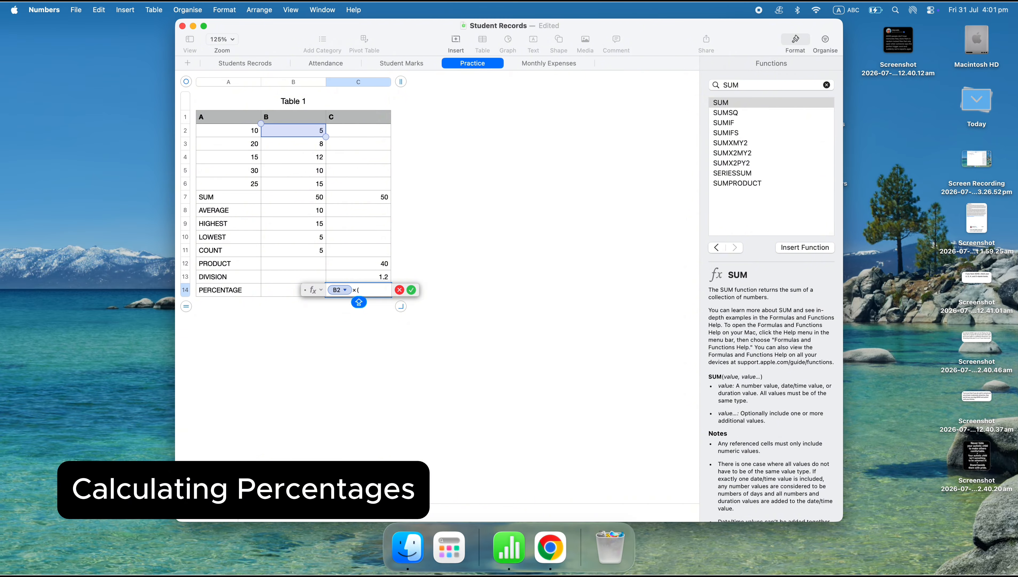
text(1-c2))
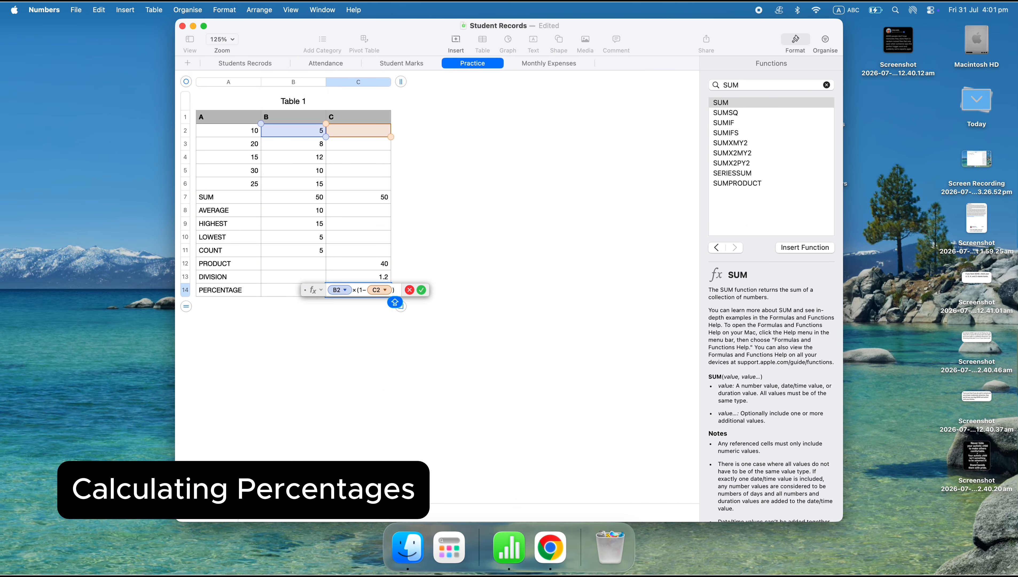
key(Return)
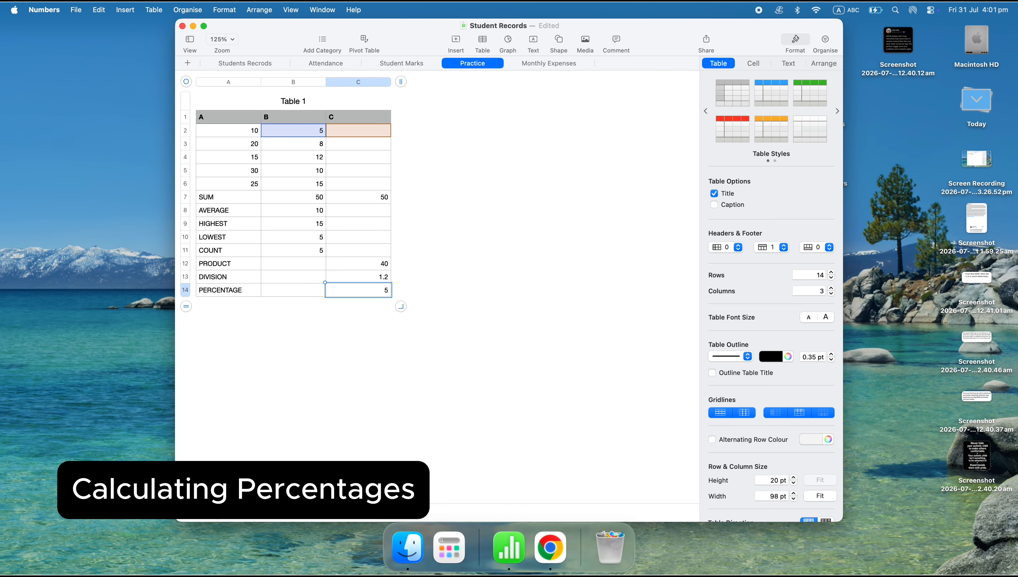
- Add two empty rows to the table below the PERCENTAGE row
click(190, 289)
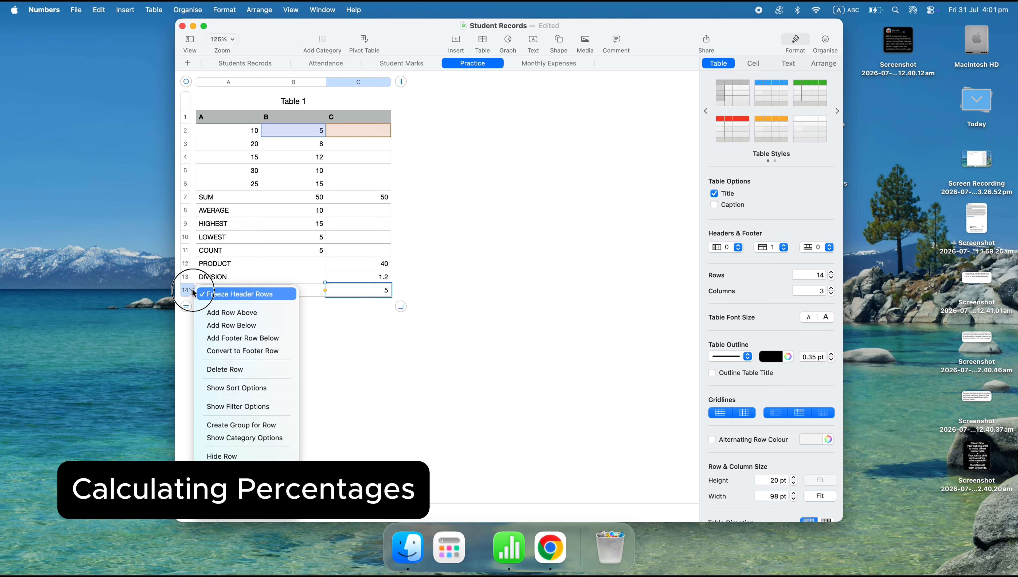
key(Escape)
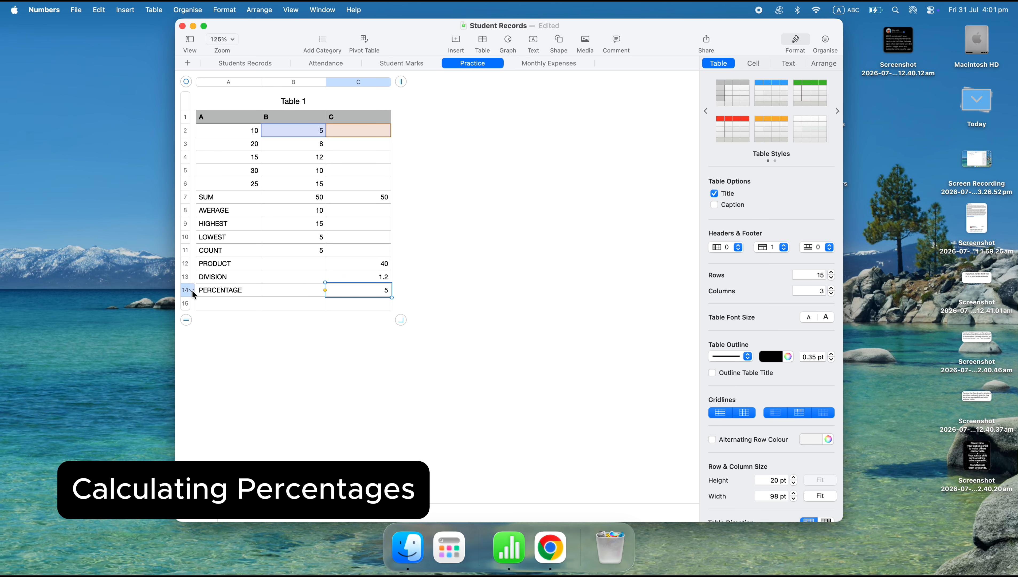
click(192, 289)
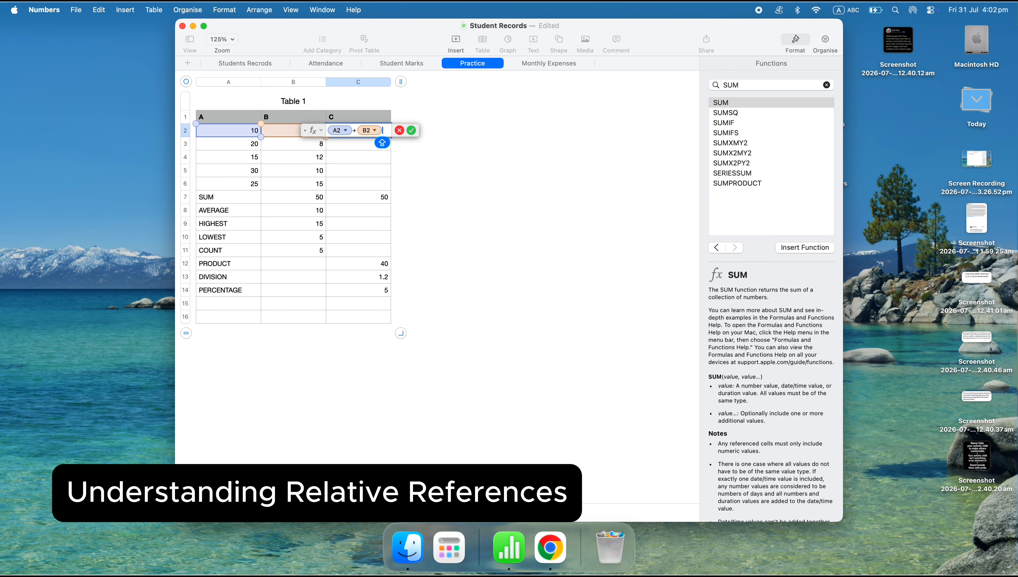
- Enter the formula =A2+B2 in cell C2 and its relative counterpart =A3+B3 in cell C3
key(Return)
click(373, 130)
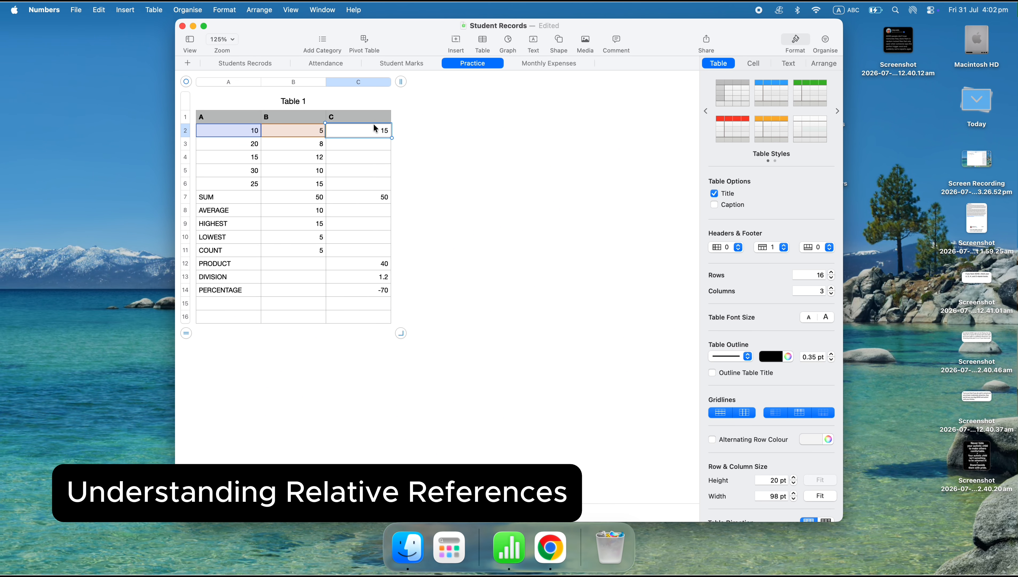
click(371, 147)
text(28)
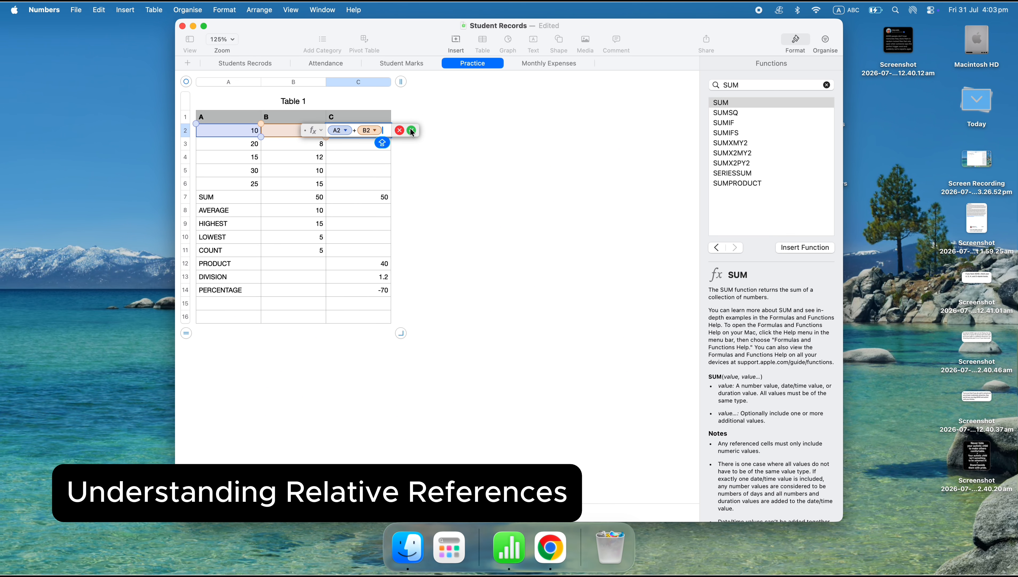
- Open the formulas in cells C2 and C3 to compare their relative cell references
click(410, 131)
double_click(382, 146)
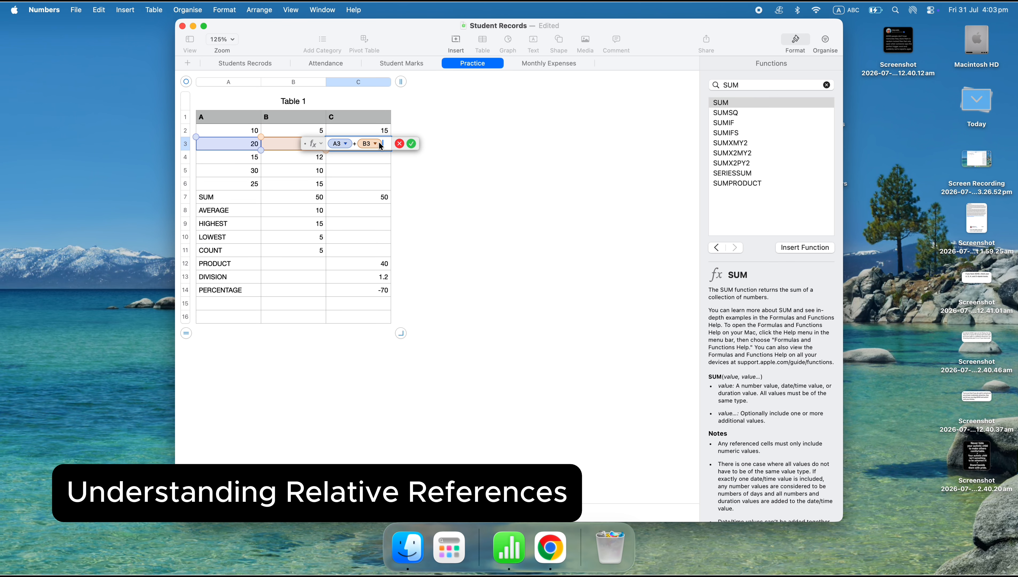
click(411, 144)
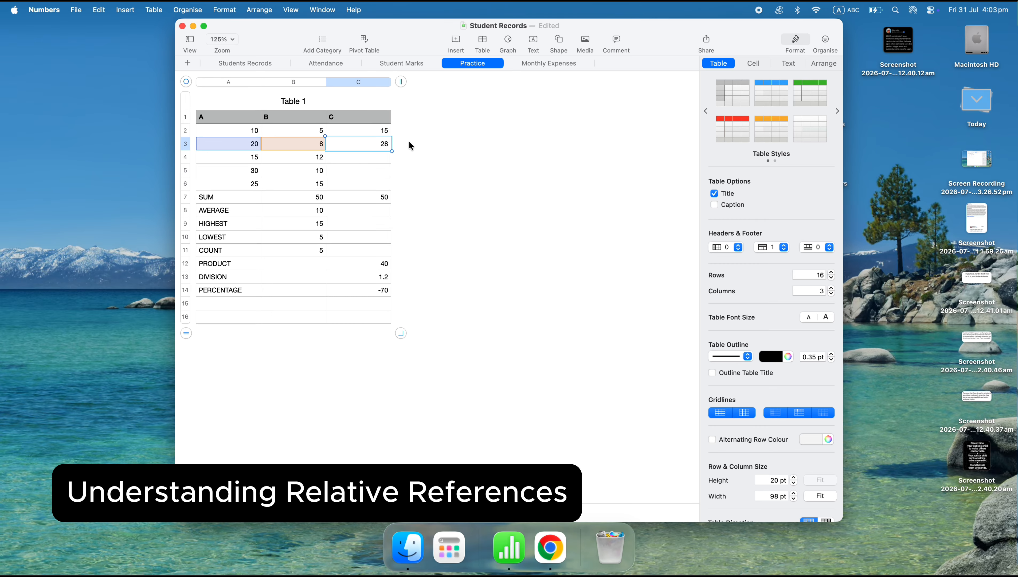
- Autofill the formula in cell C3 down column C through cell C6
drag(391, 151, 389, 179)
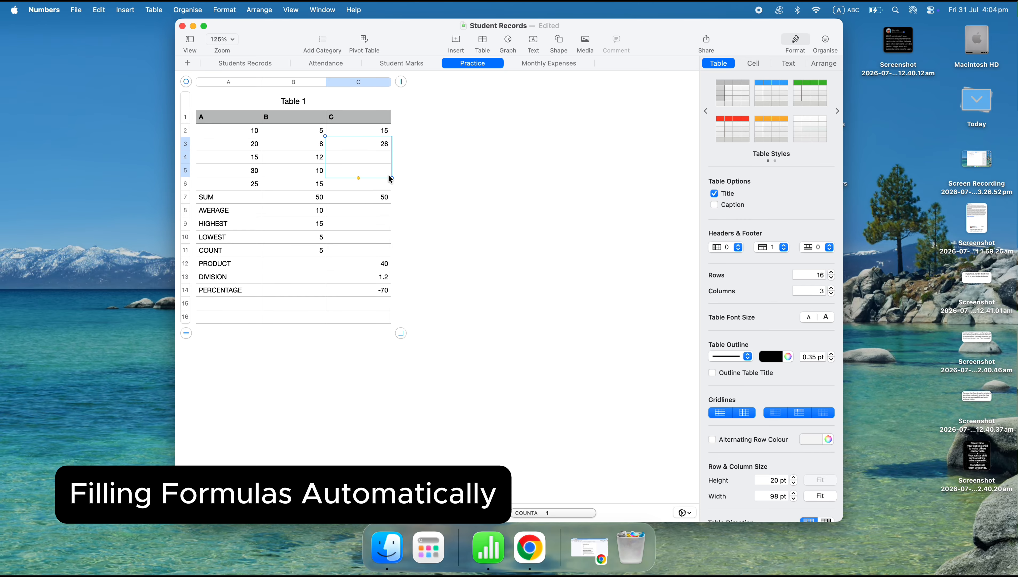
click(389, 175)
mouse_move(367, 159)
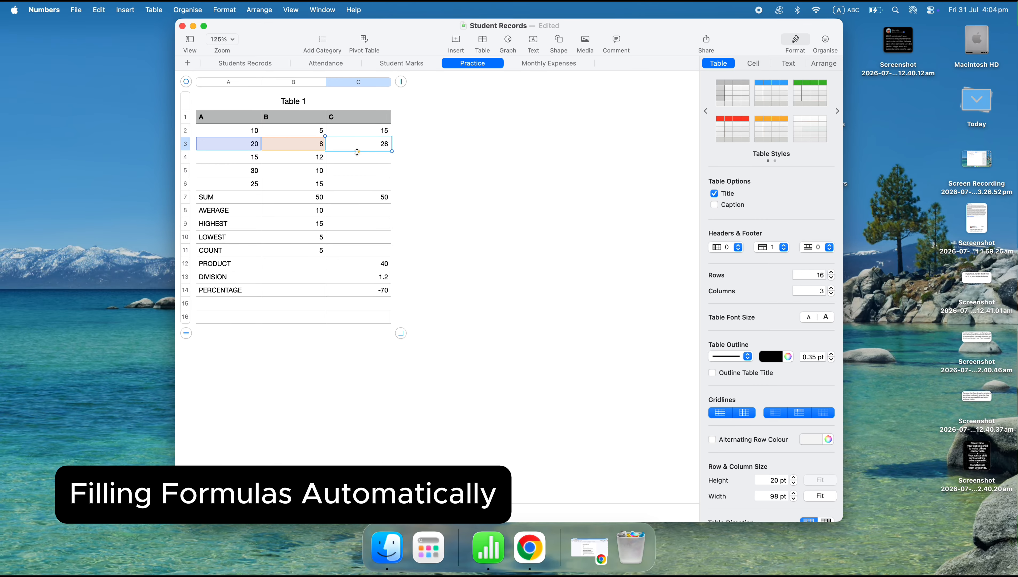
drag(359, 152, 359, 185)
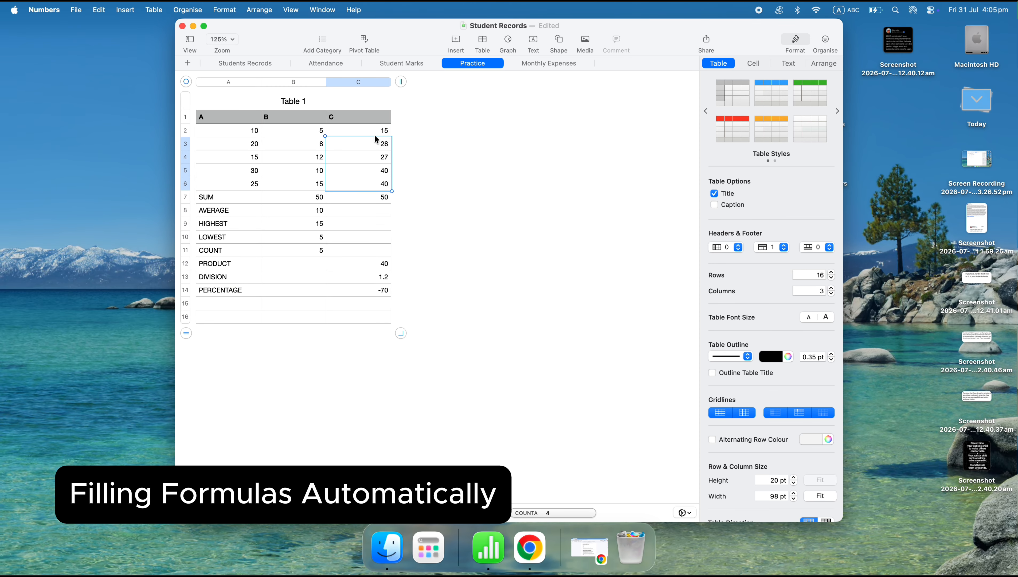
- Inspect the cell references of the filled formulas in C4 and C5 and of the addition formula in C7
click(399, 153)
click(382, 157)
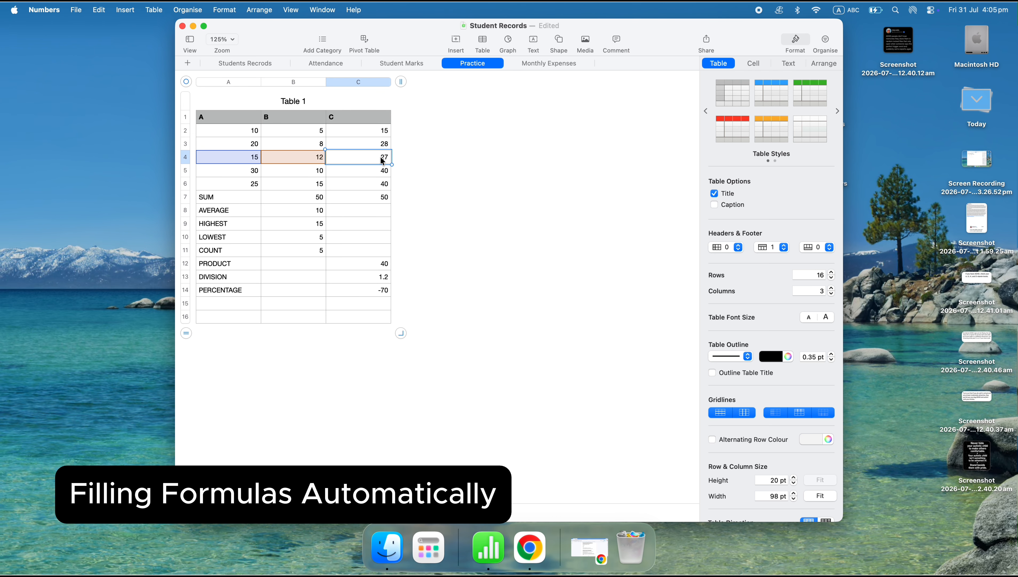
double_click(381, 157)
click(400, 157)
click(377, 172)
double_click(377, 173)
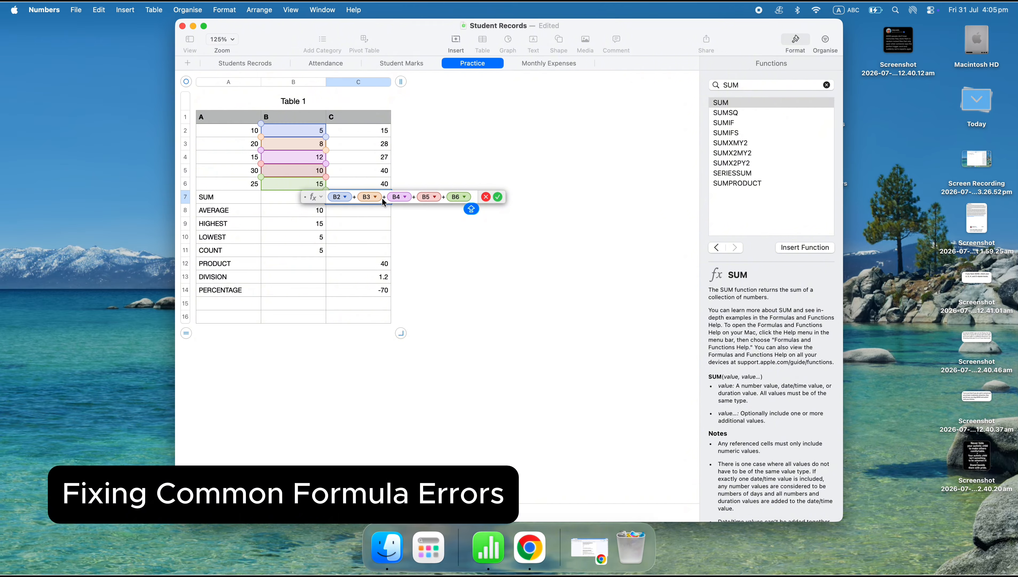
click(498, 197)
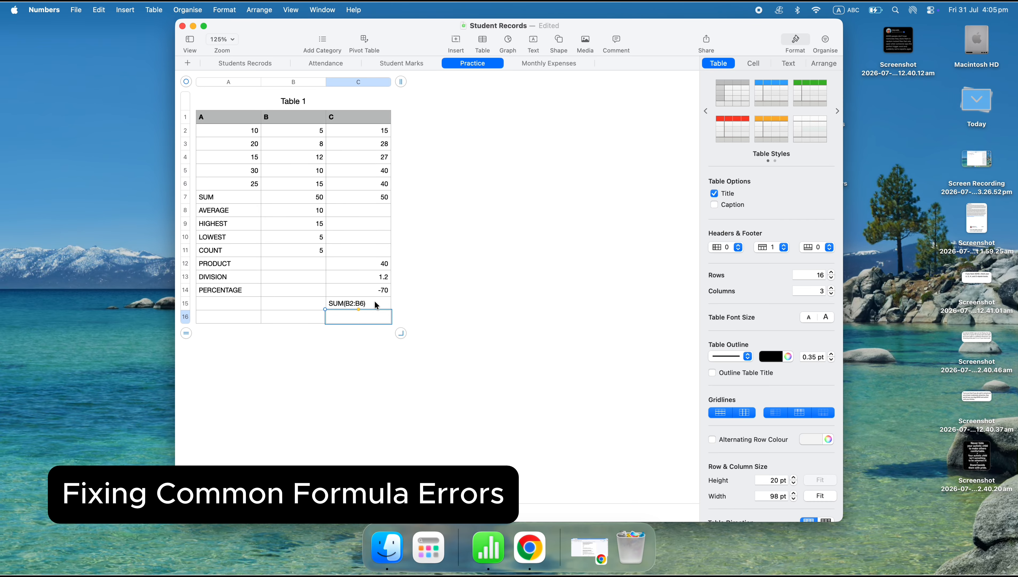
- Turn the text SUM(B2:B6) in cell C15 into a working formula by adding the missing equals sign
click(376, 305)
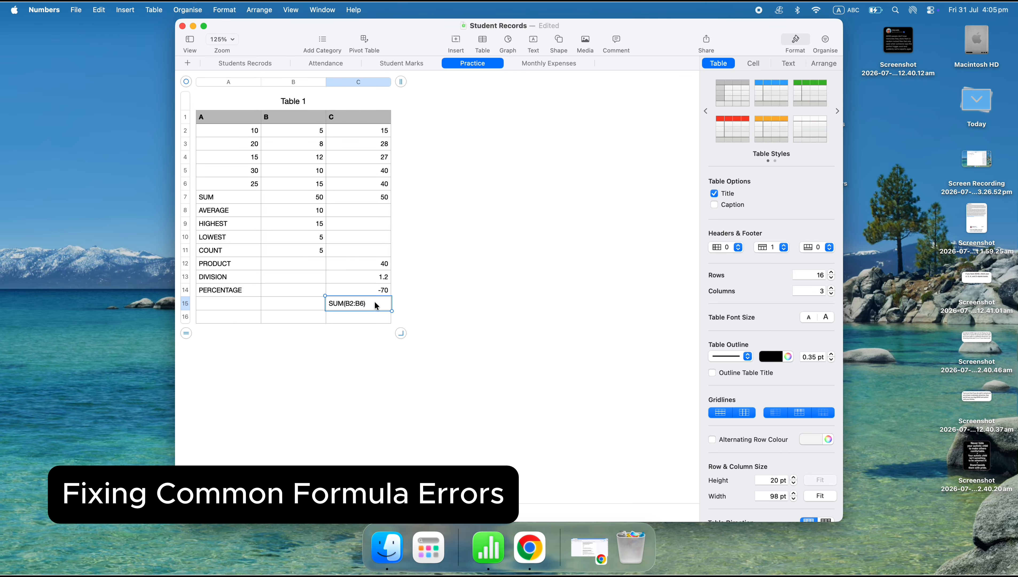
click(329, 303)
text(=)
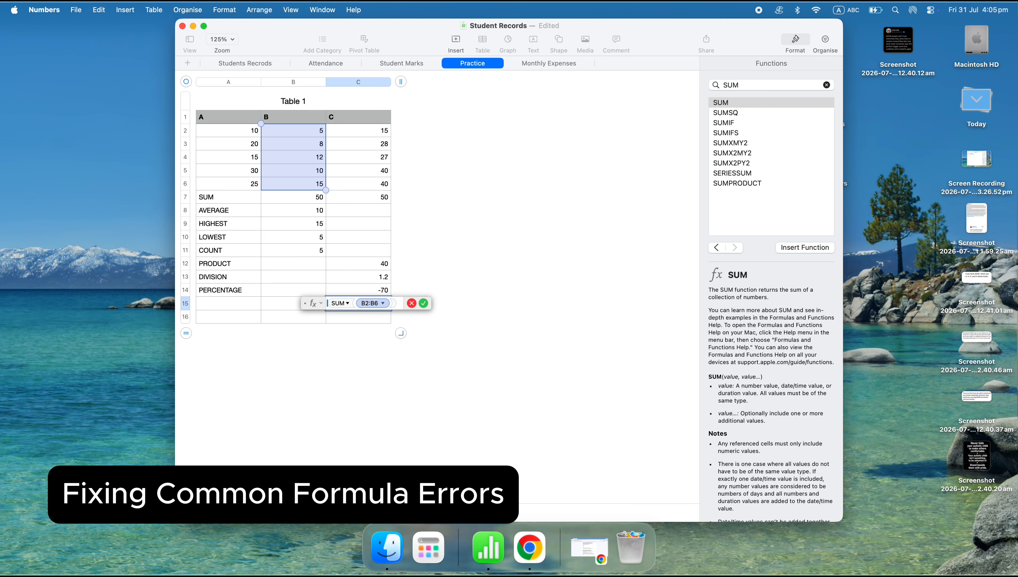
key(Return)
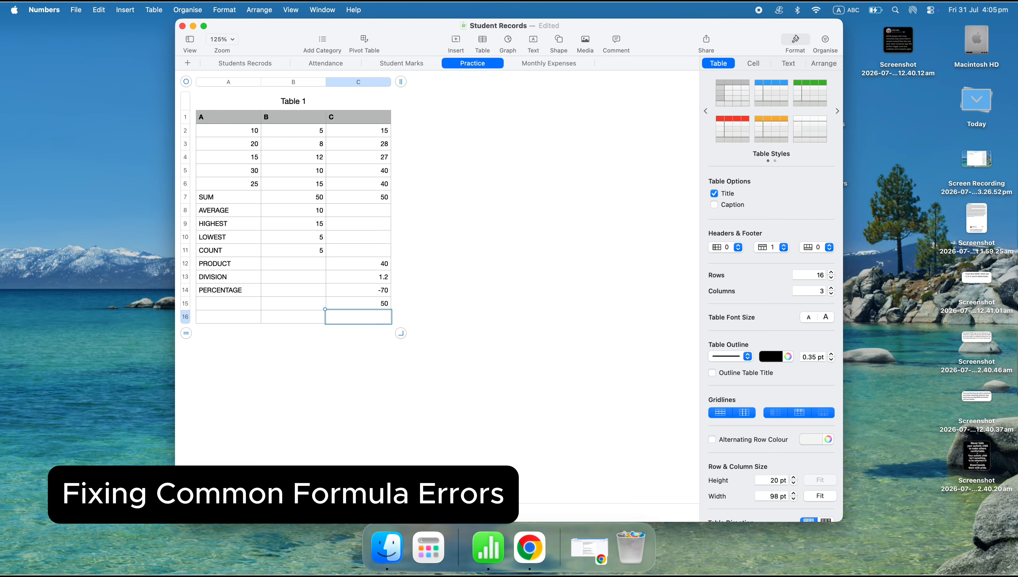
- Clear the SUM formula from cell C15
click(375, 302)
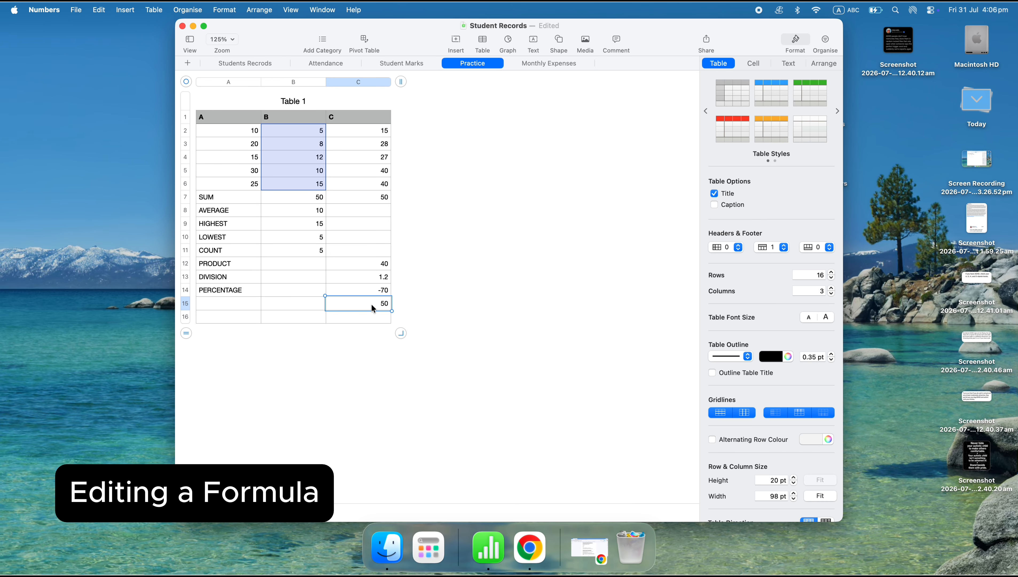
key(BackSpace)
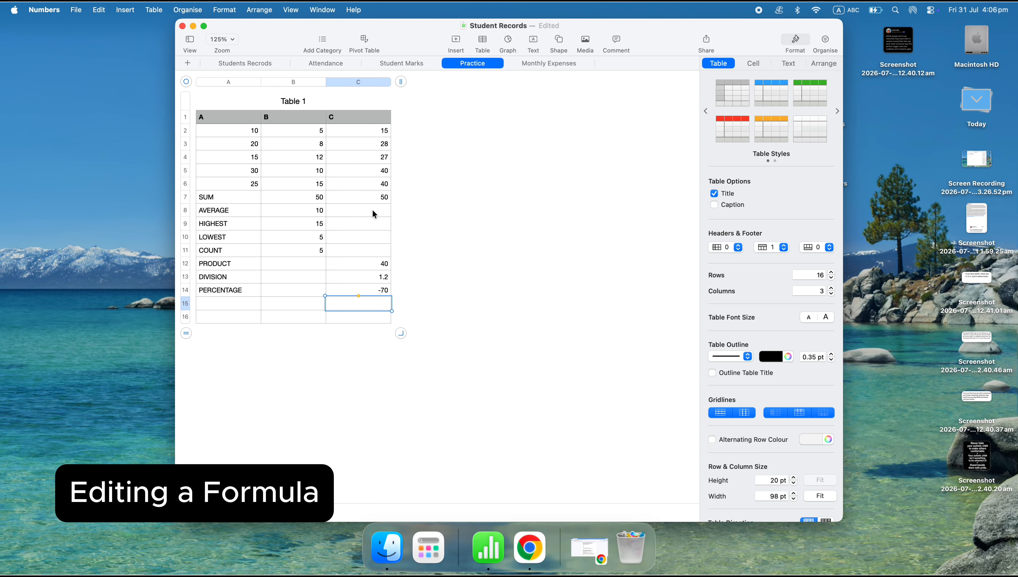
- Extend the addition formula in cell C7 by adding a reference to cell C8 after B6
click(386, 201)
click(385, 201)
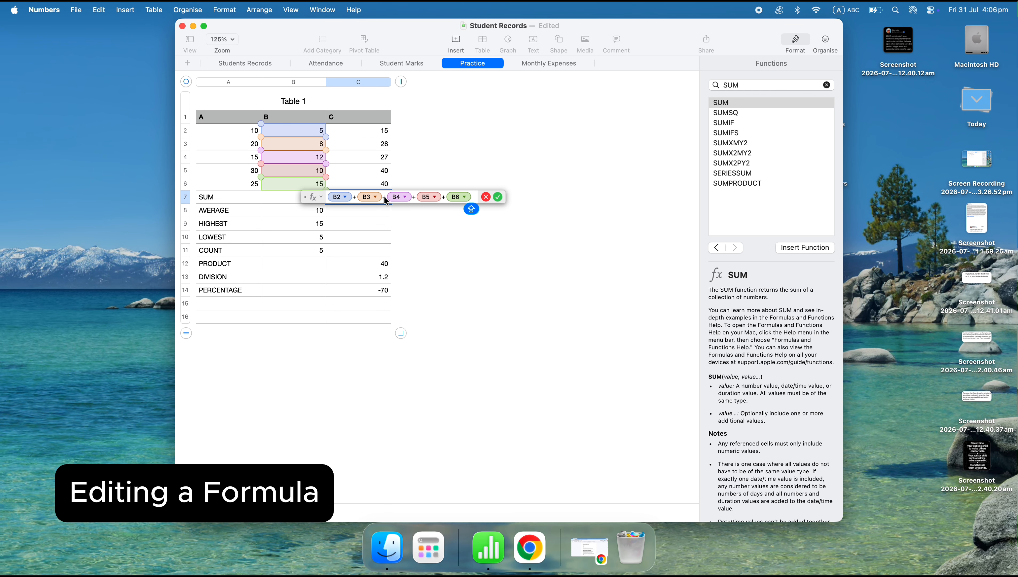
text(+)
click(372, 215)
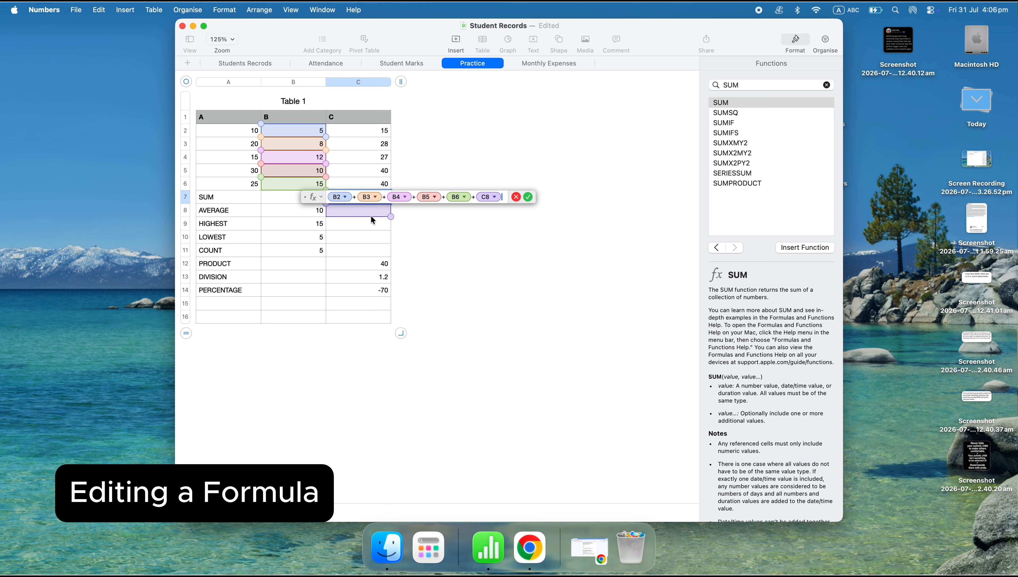